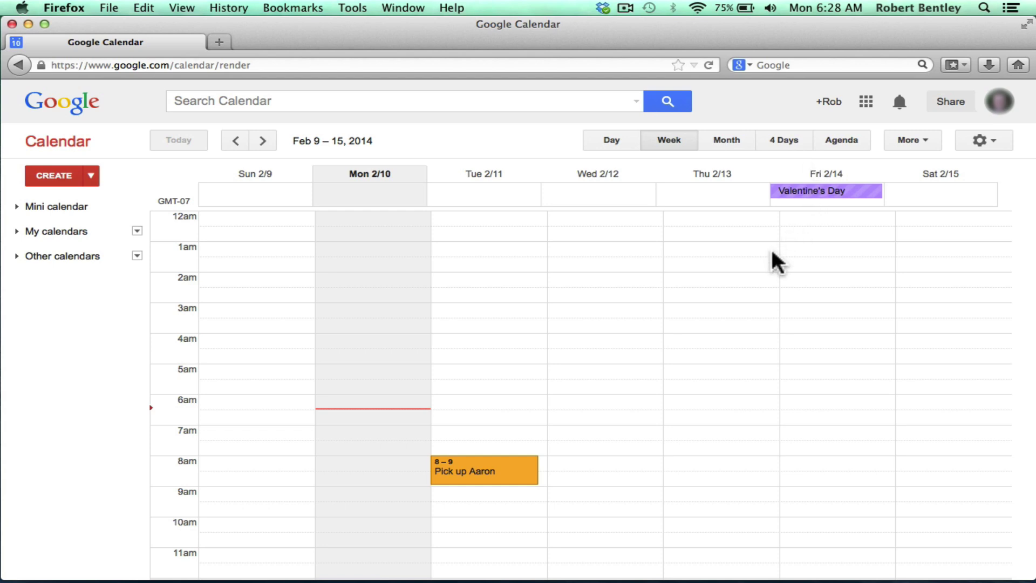
Start a new calendar named Earth Science from the My calendars options
scroll(775, 259, "down", 3)
scroll(771, 252, "down", 10)
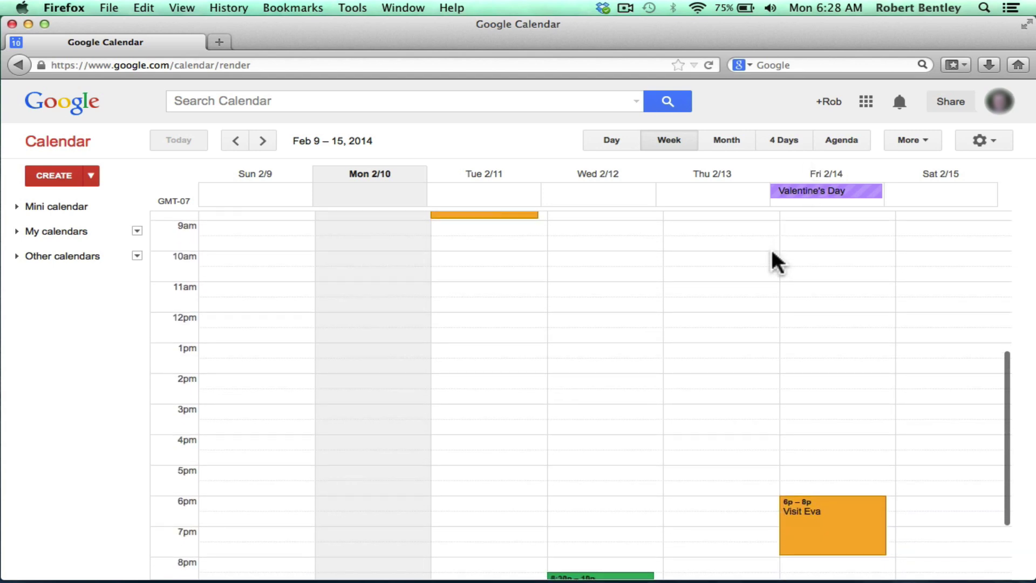
scroll(772, 252, "up", 3)
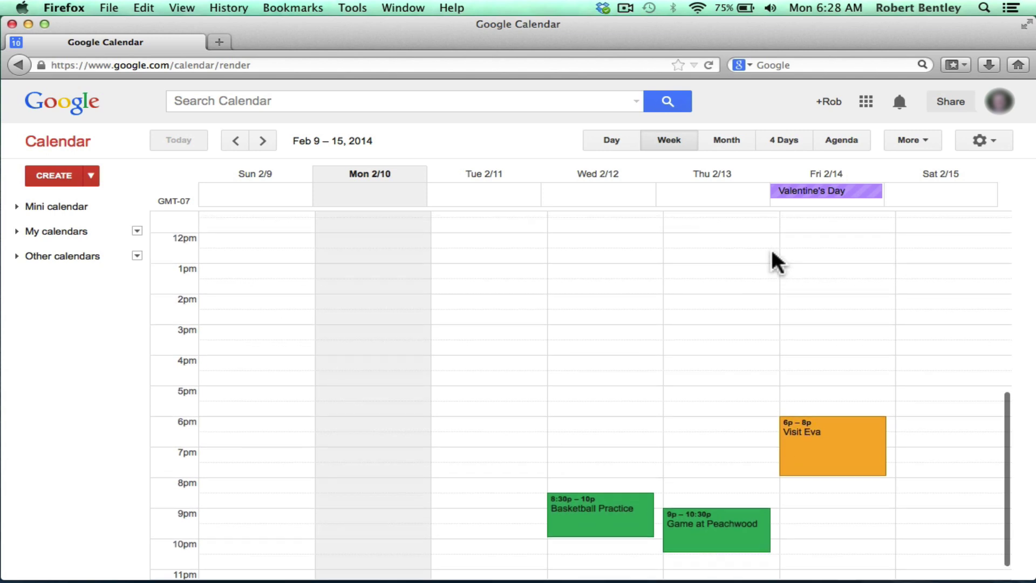
scroll(772, 252, "up", 5)
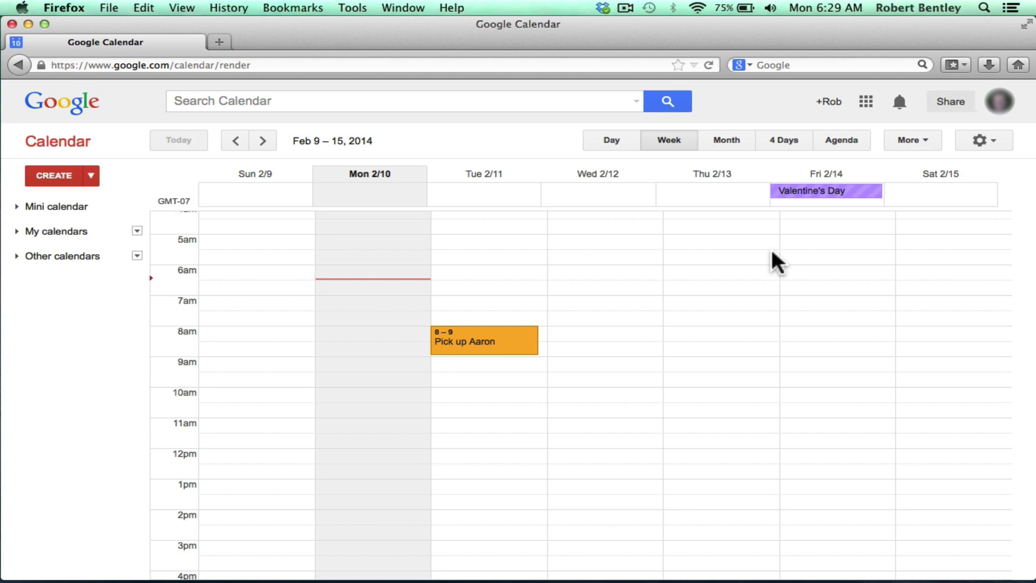
scroll(771, 247, "up", 3)
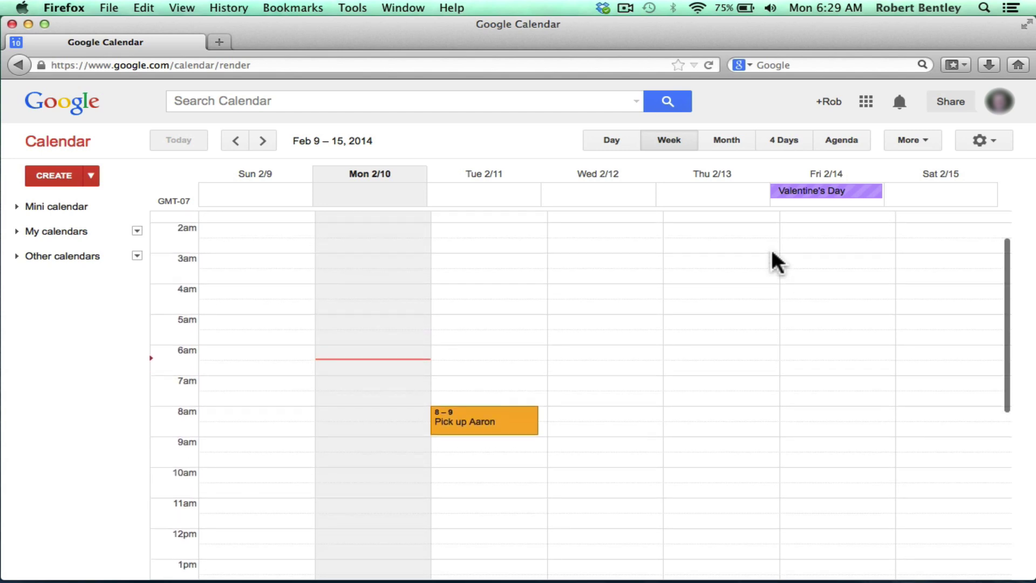
scroll(770, 247, "down", 9)
scroll(772, 251, "down", 3)
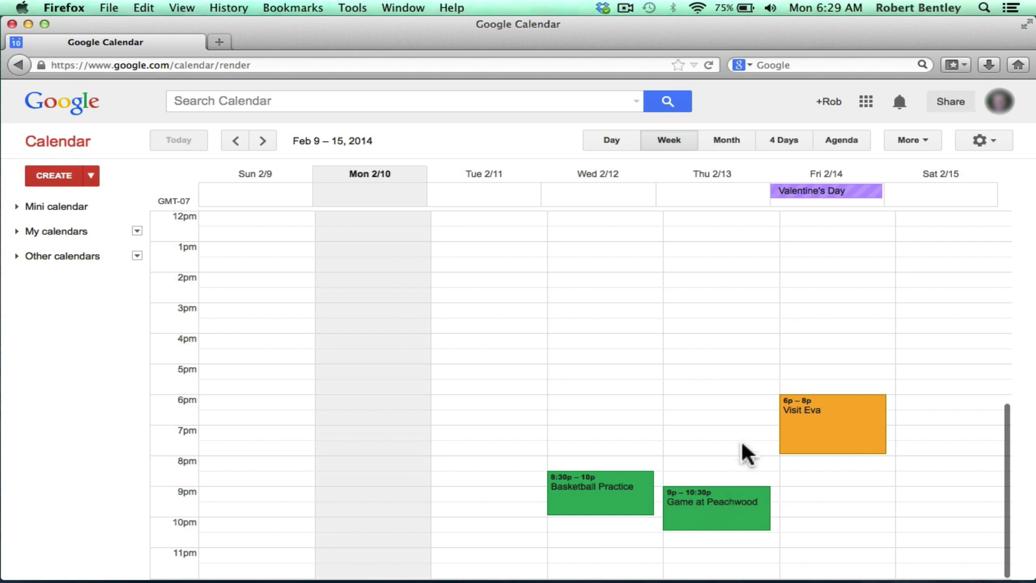
scroll(817, 313, "up", 3)
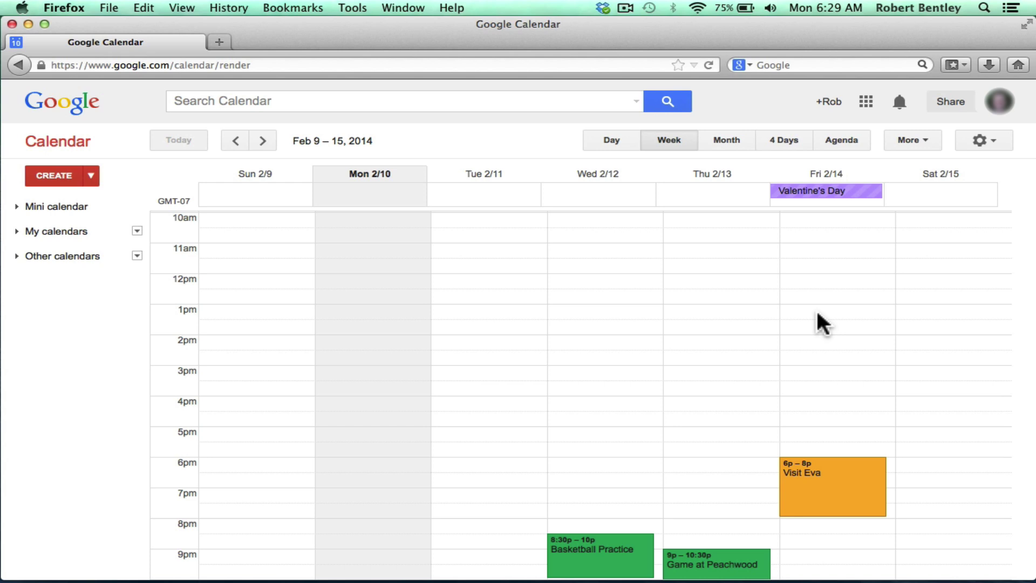
scroll(652, 313, "up", 10)
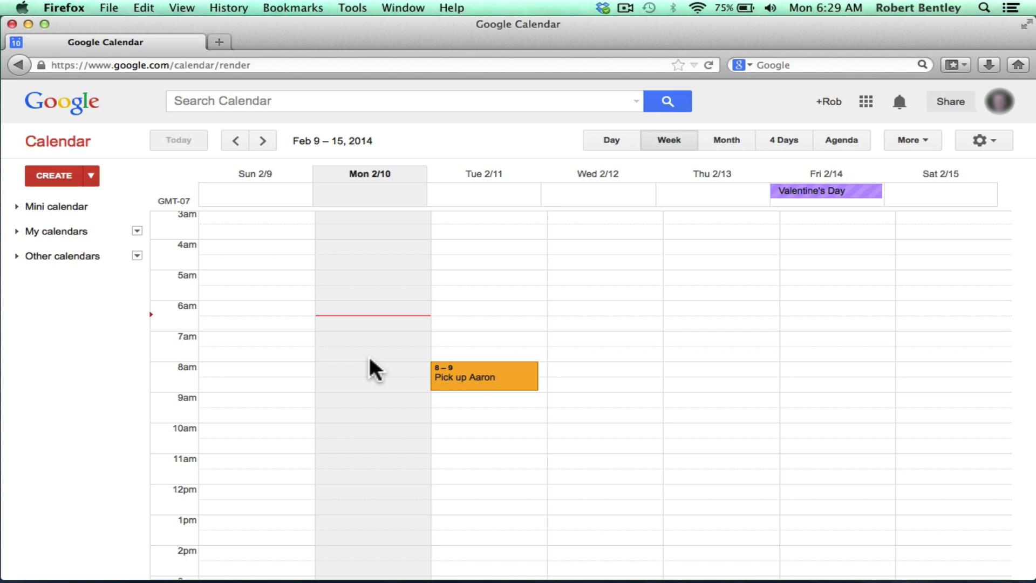
left_click(136, 231)
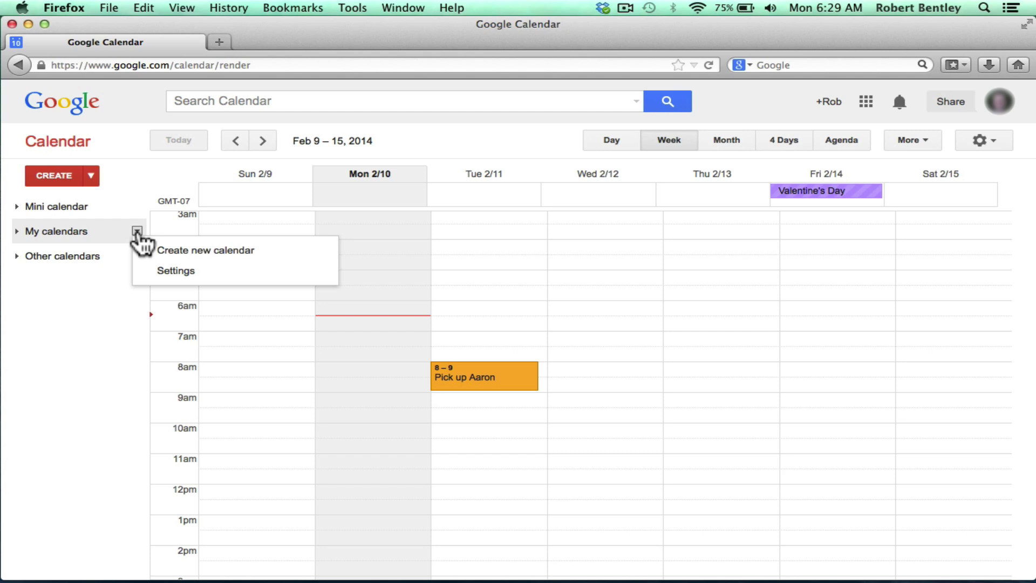
left_click(153, 252)
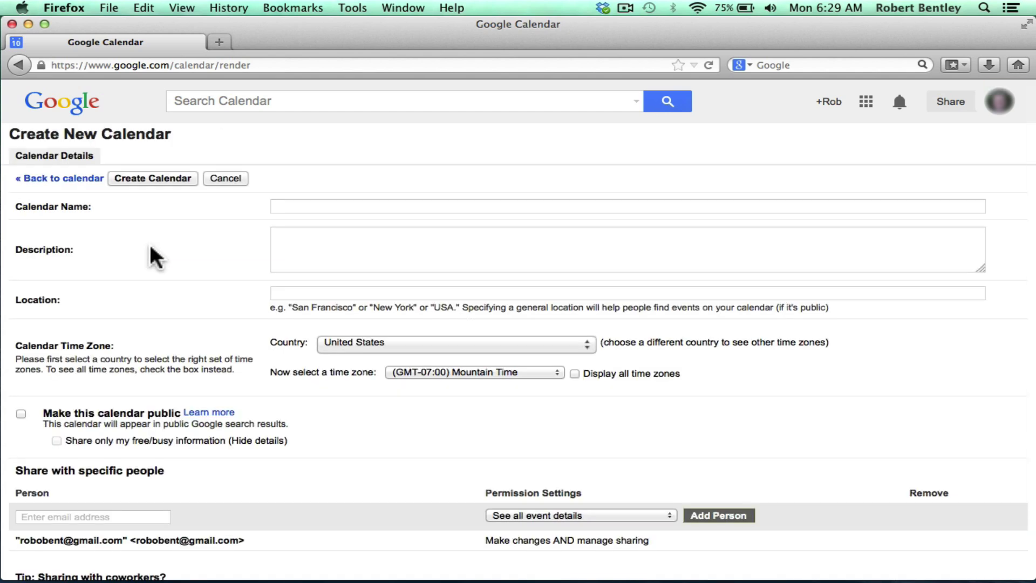
type("Earth Science")
Fill in placeholder description and location text and create the calendar
left_click(310, 250)
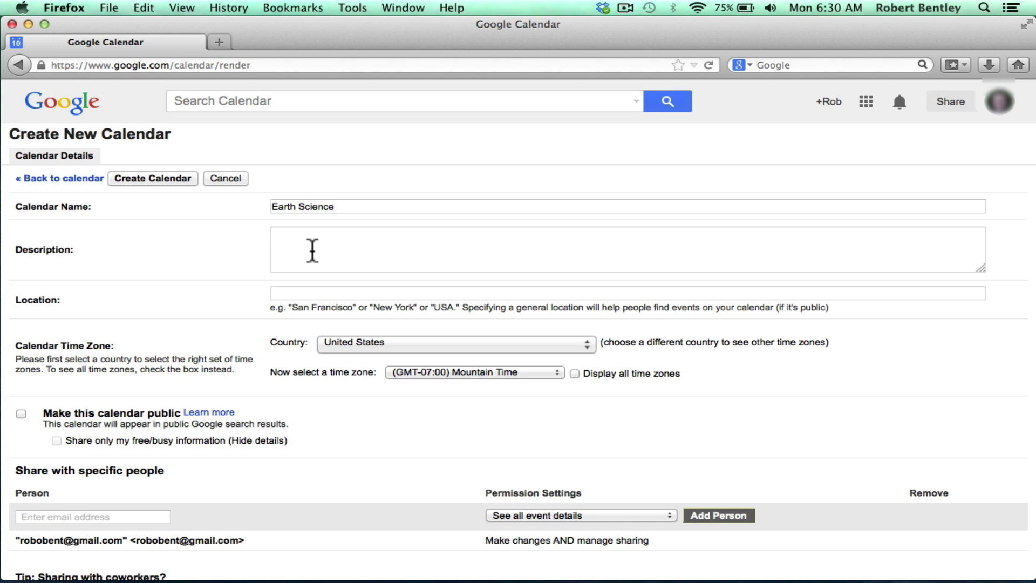
type("jajsifjai;sjfijasijfi asf ioas")
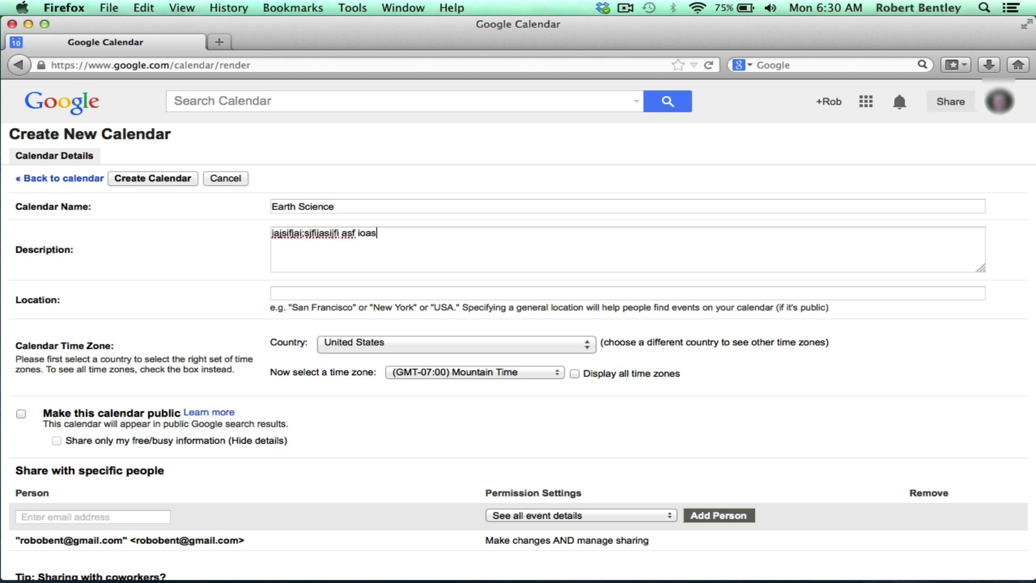
type("jfi asijfasjkfjkasdjf")
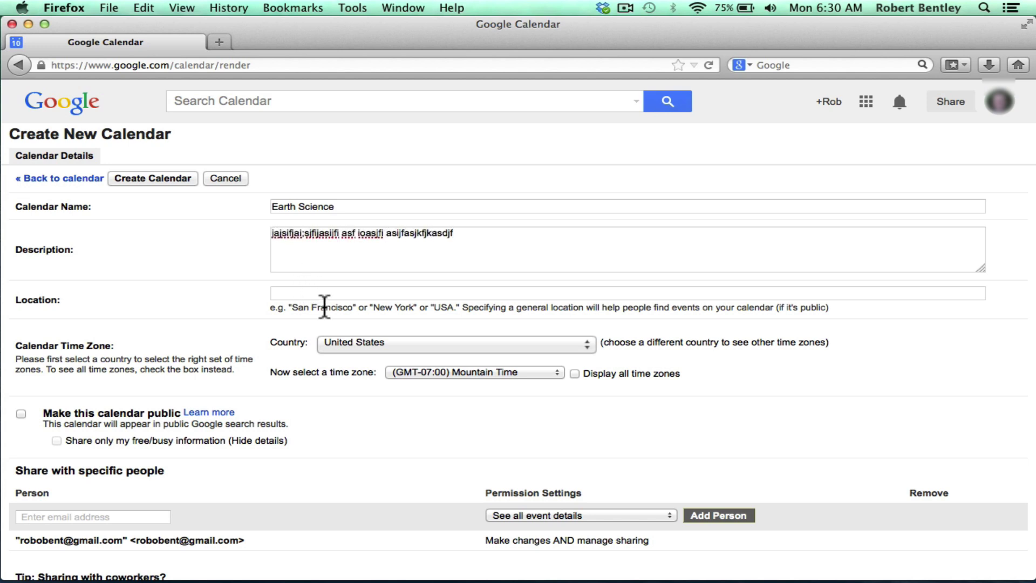
left_click(317, 293)
type("jasjdfjaskjdfks")
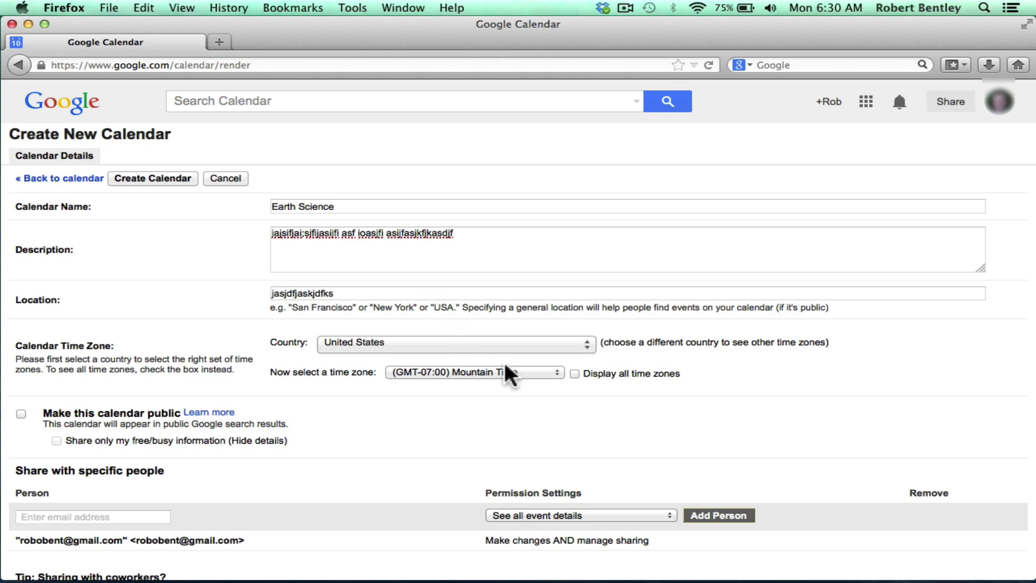
scroll(509, 399, "down", 3)
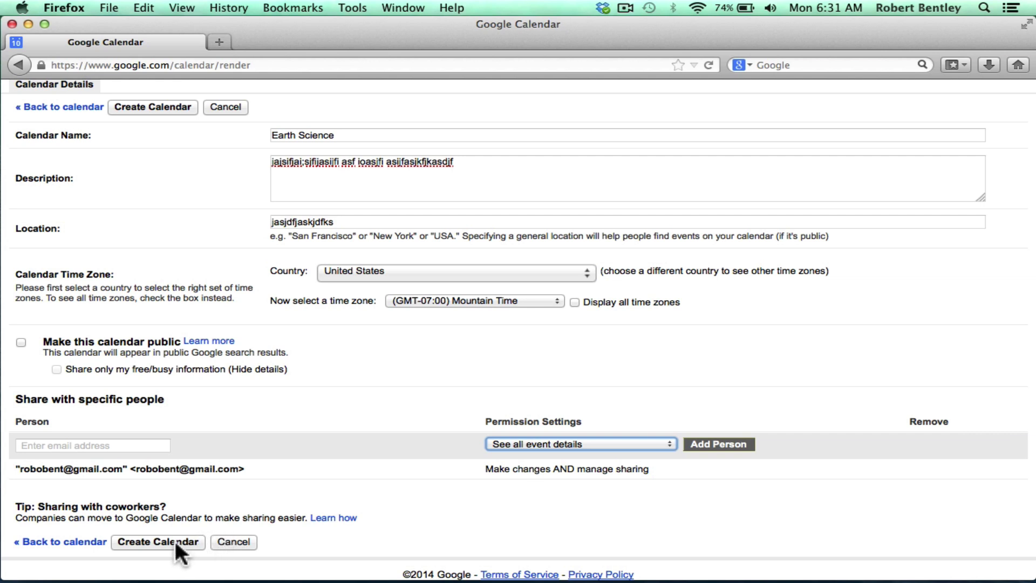
left_click(175, 540)
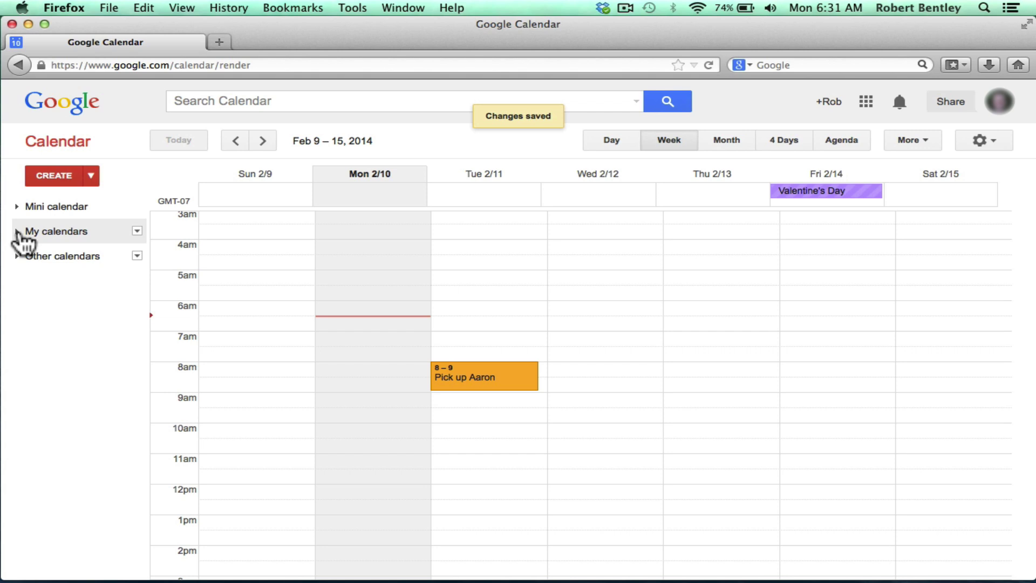
left_click(17, 232)
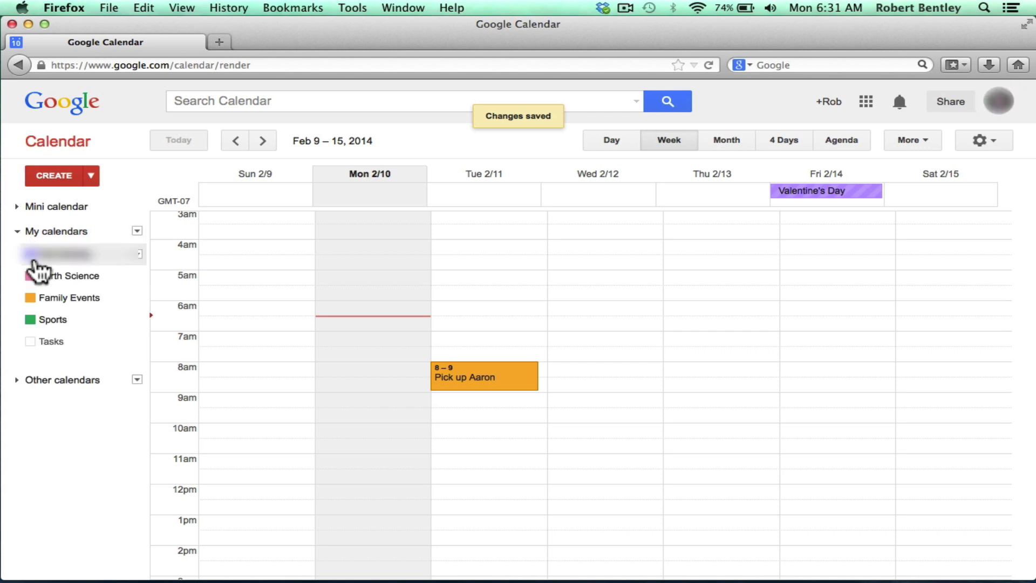
left_click(137, 276)
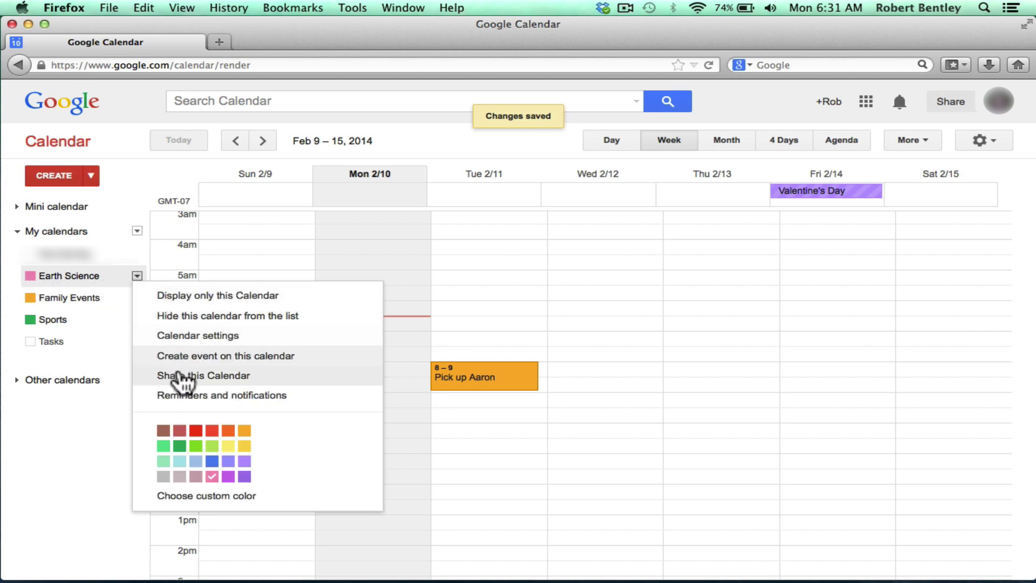
left_click(163, 430)
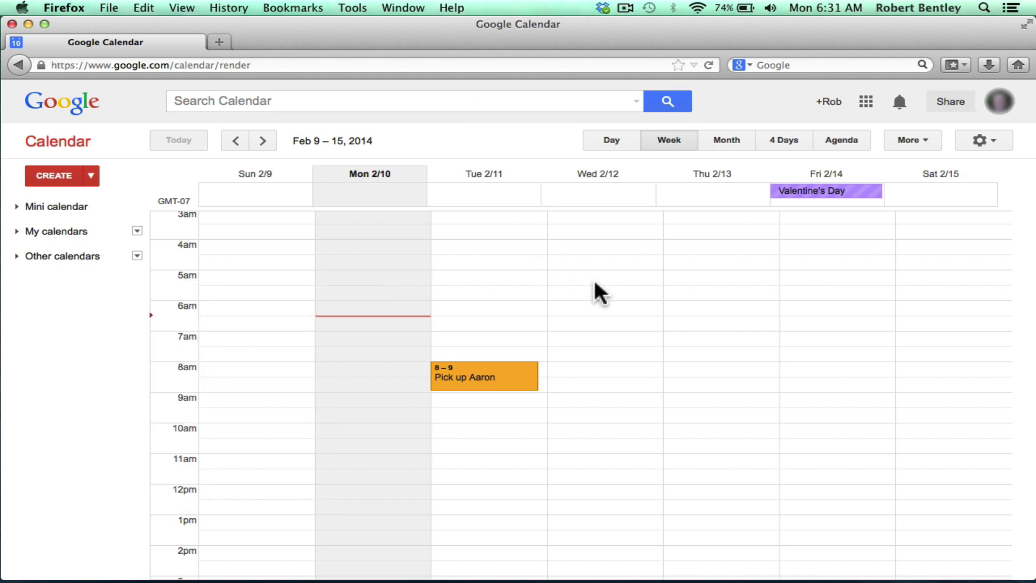
scroll(621, 383, "down", 5)
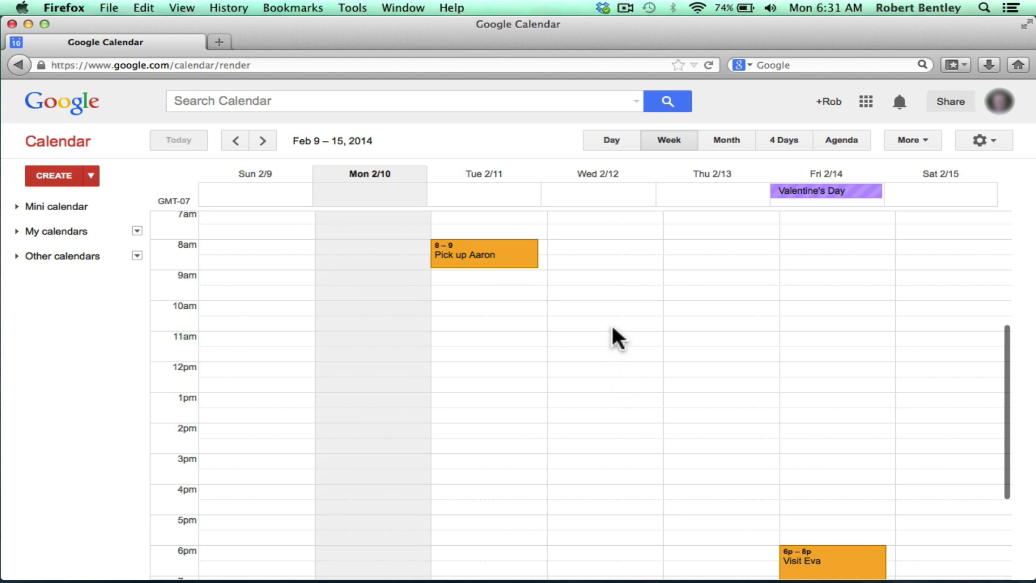
scroll(610, 335, "up", 8)
Add an all-day Earth Sciences Exam on Wed 2/12 in the Earth Science calendar
mouse_move(571, 357)
left_mouse_down()
mouse_move(569, 432)
mouse_move(594, 324)
mouse_move(594, 361)
left_mouse_up()
left_click(672, 463)
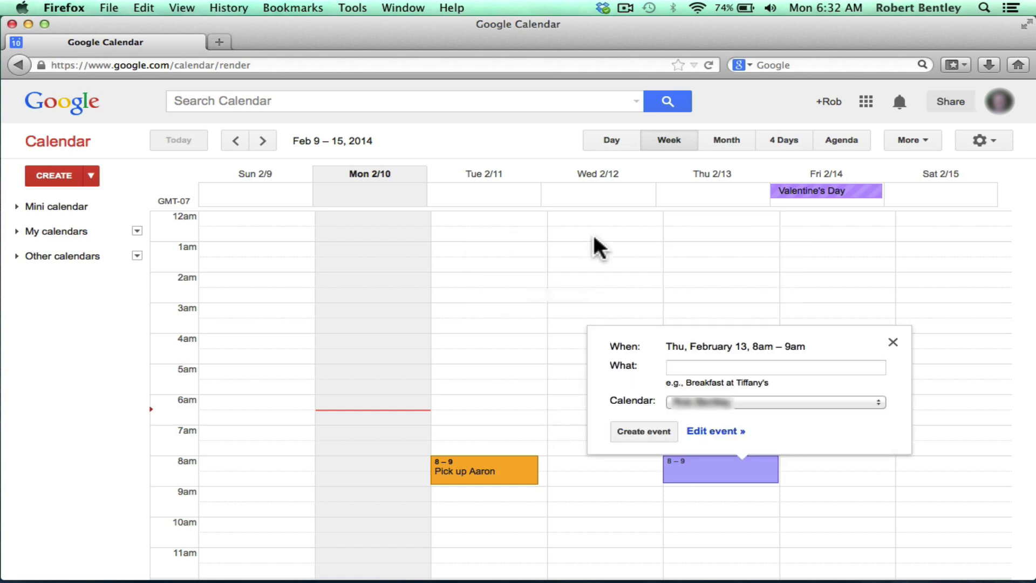
left_click(593, 187)
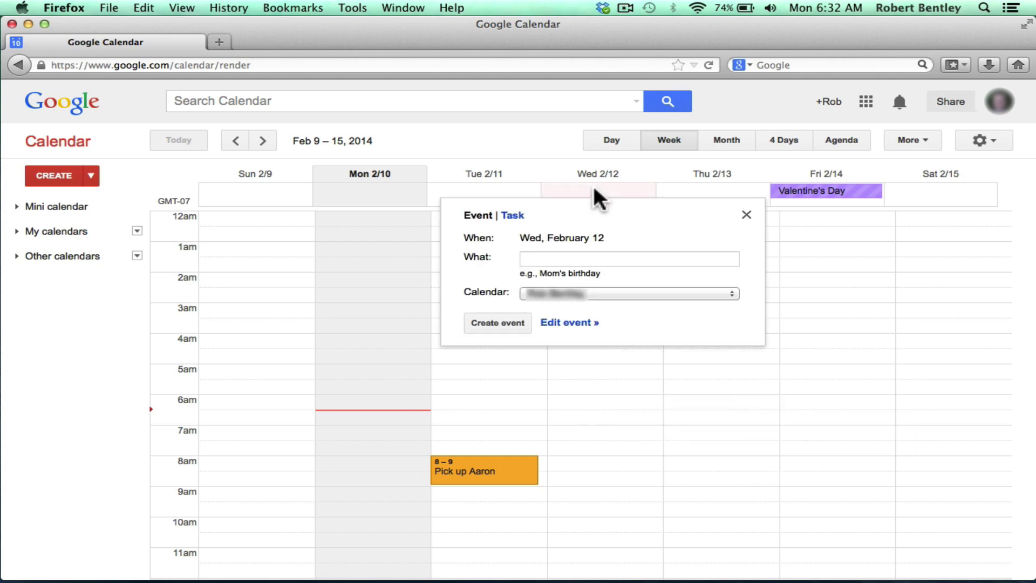
type("Earth Sciences Exam")
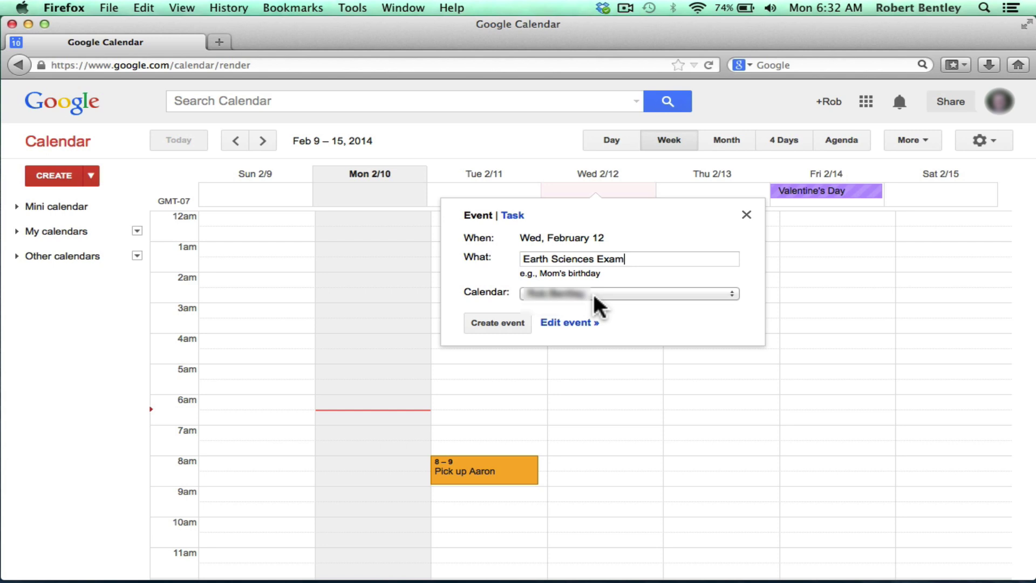
left_click(593, 293)
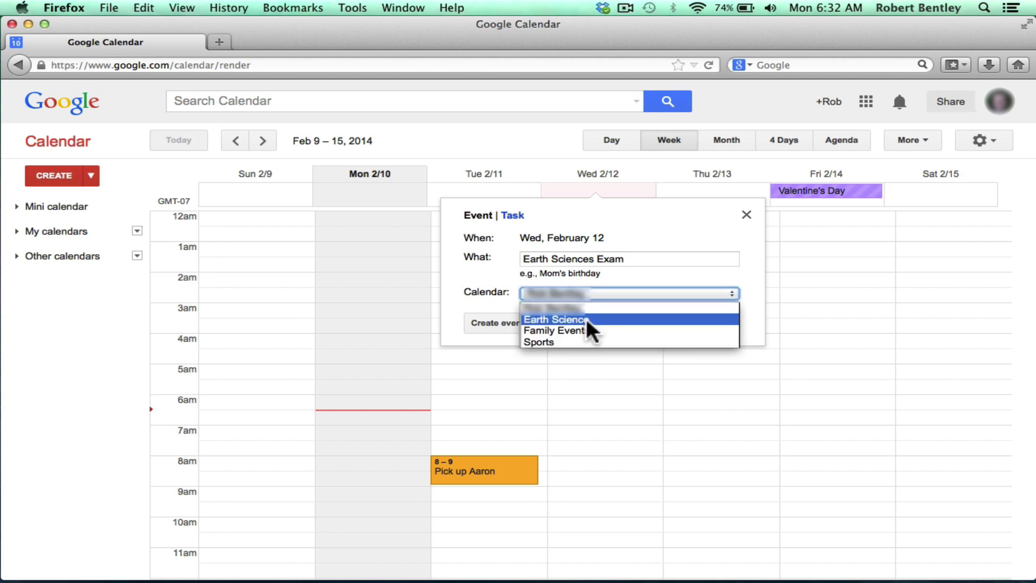
left_click(586, 318)
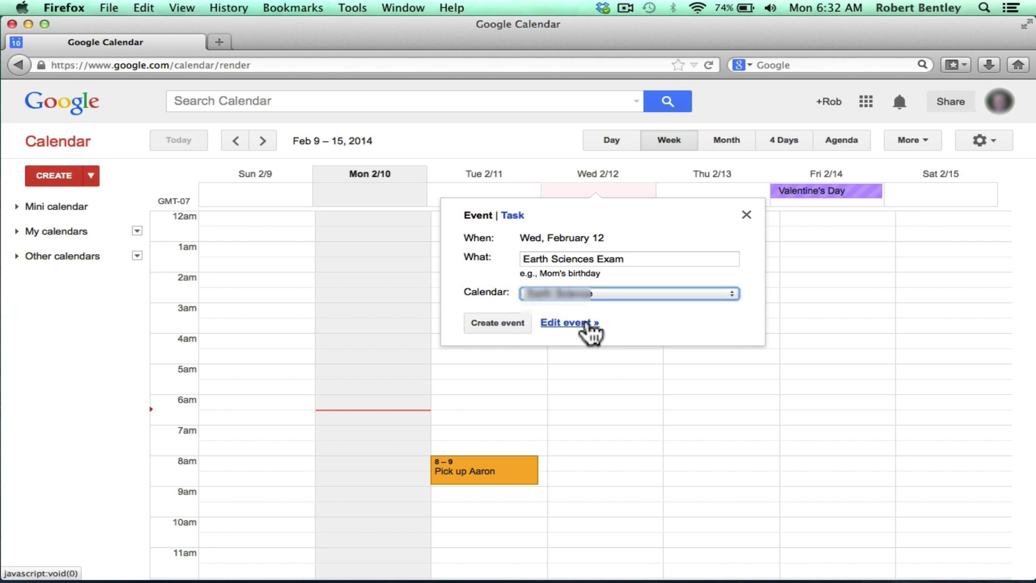
left_click(513, 324)
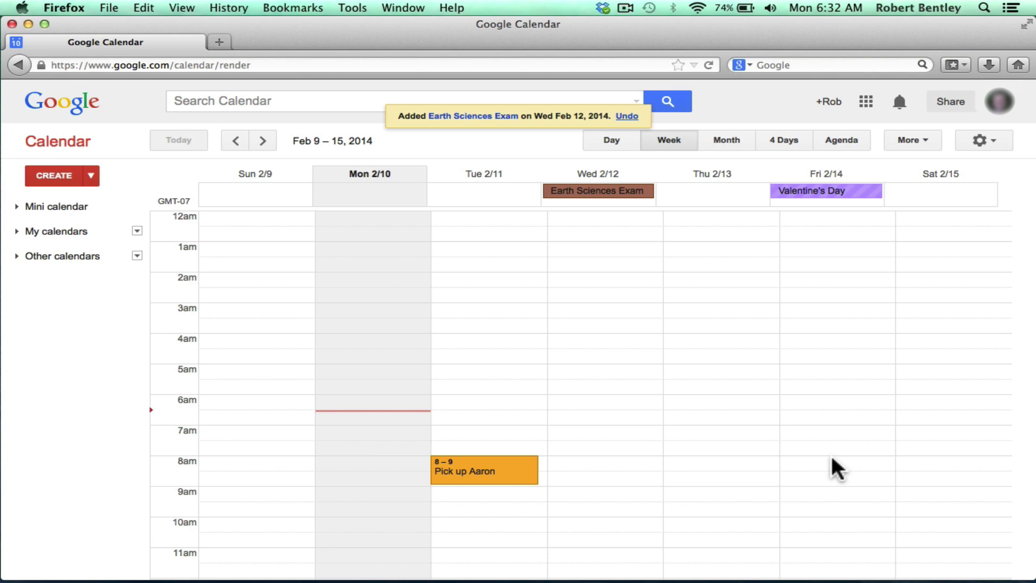
Create a Science Field Trip on Fri 2/14 from 8 to 11am in Earth Science
left_click_drag(835, 469, 839, 549)
key("Escape")
left_click_drag(816, 462, 806, 545)
type("Science Field Trip")
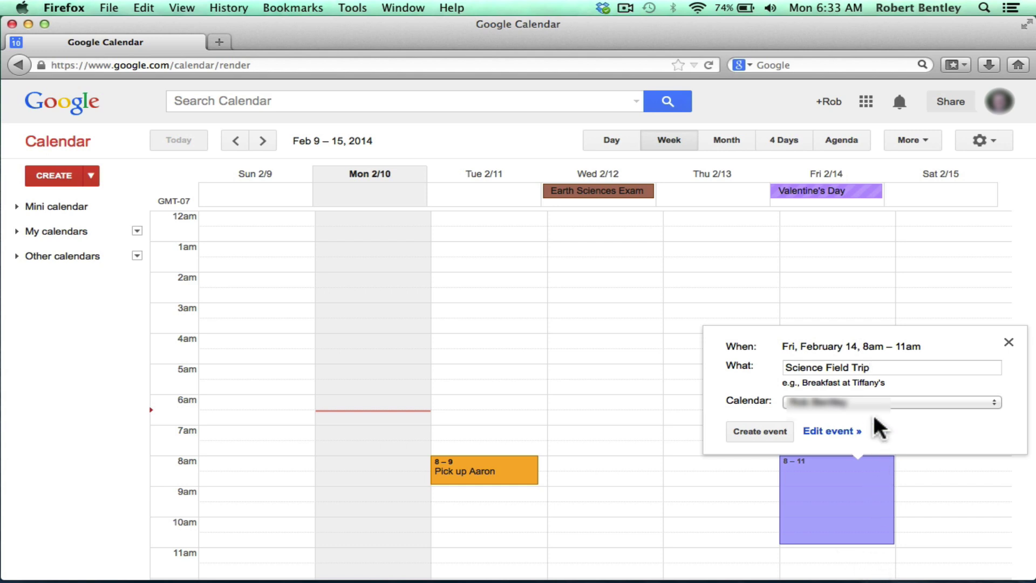
left_click(872, 402)
left_click(855, 431)
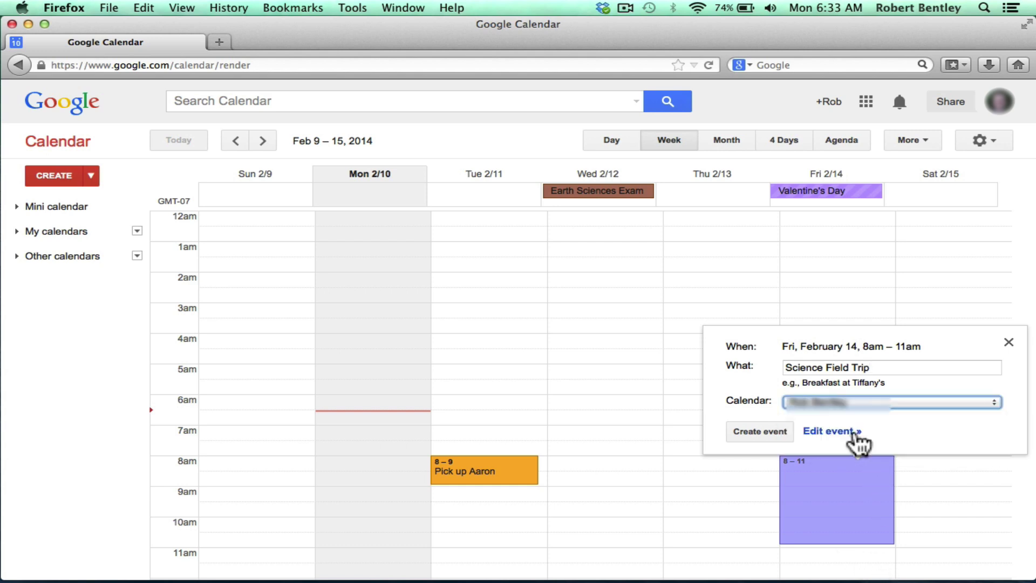
left_click(766, 433)
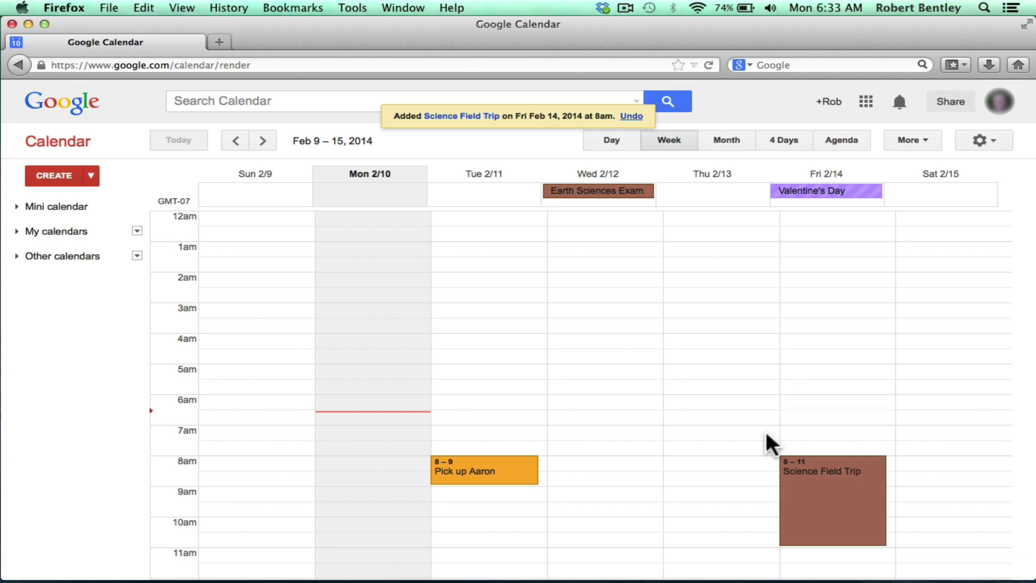
Expand My calendars and bring up the Earth Science calendar's options menu
scroll(637, 339, "down", 10)
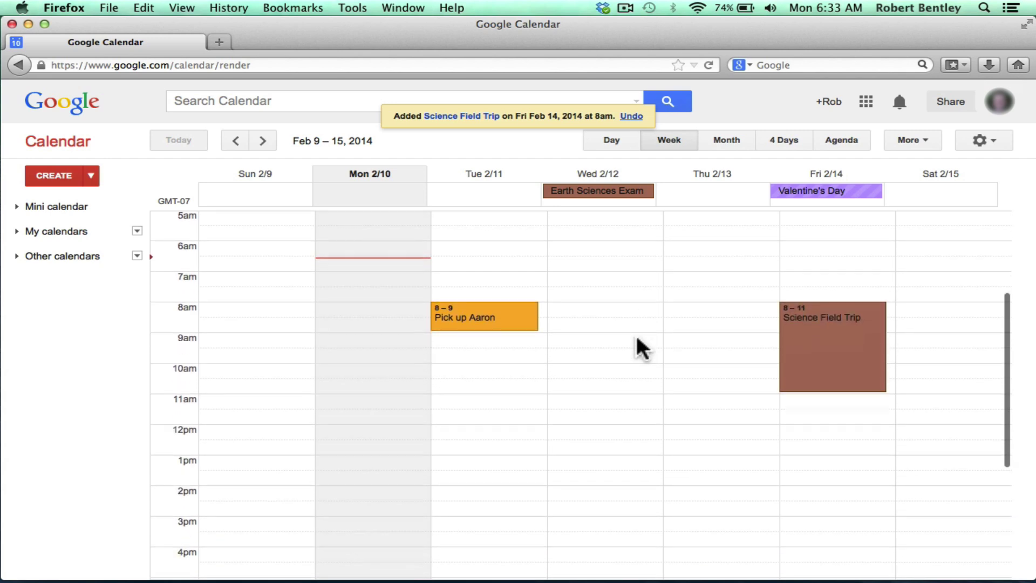
scroll(637, 339, "down", 3)
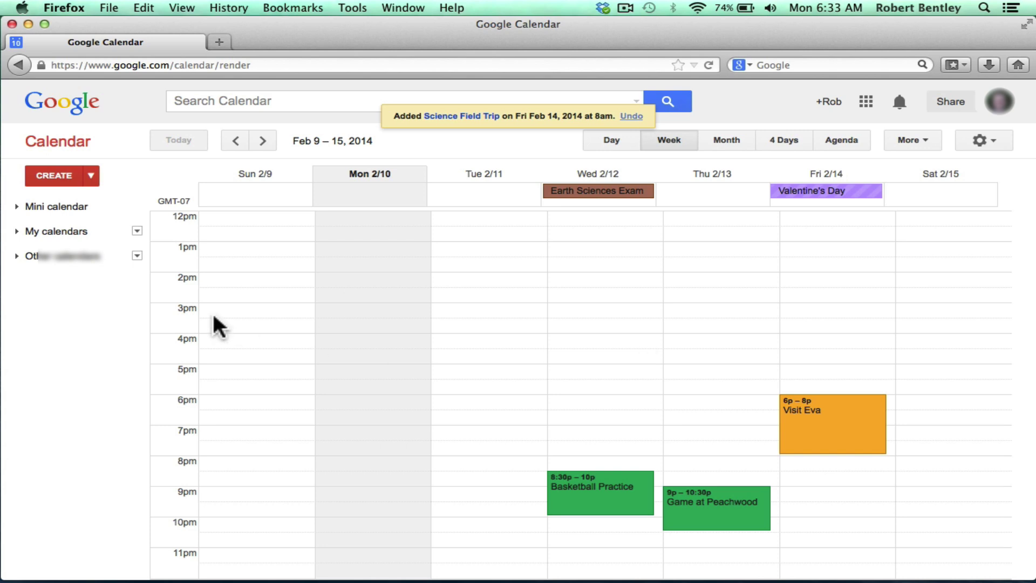
left_click(17, 232)
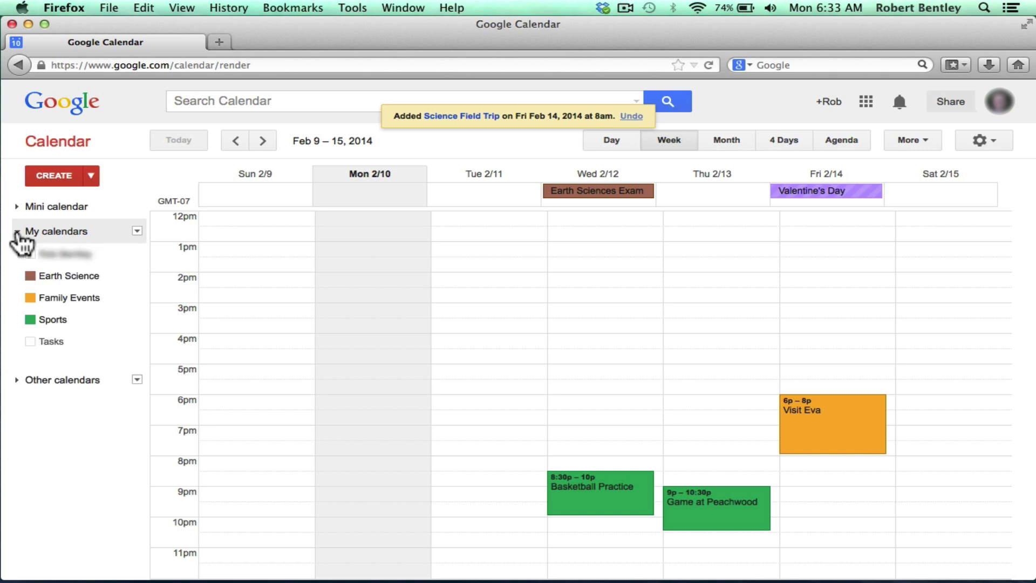
mouse_move(46, 282)
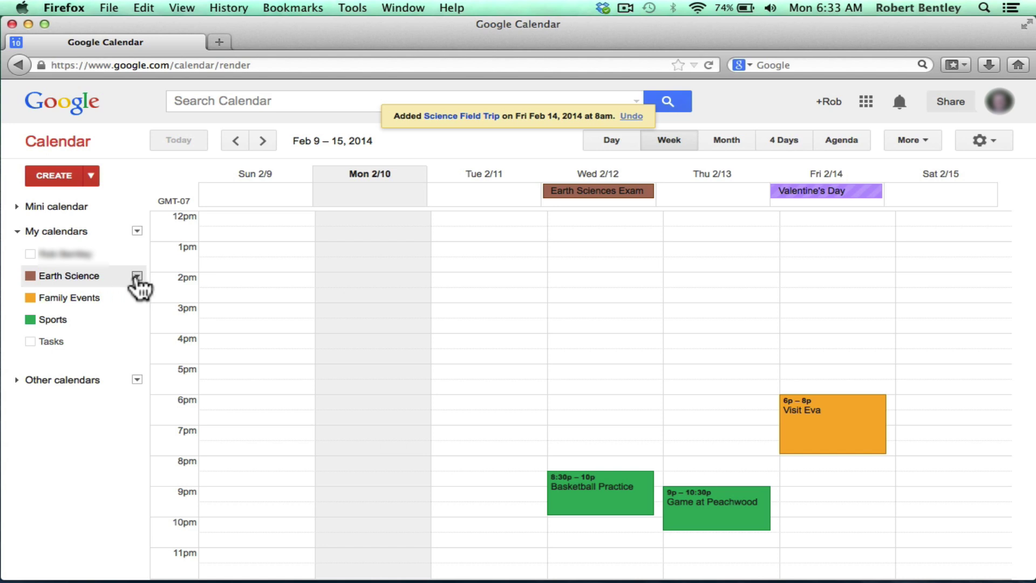
left_click(137, 277)
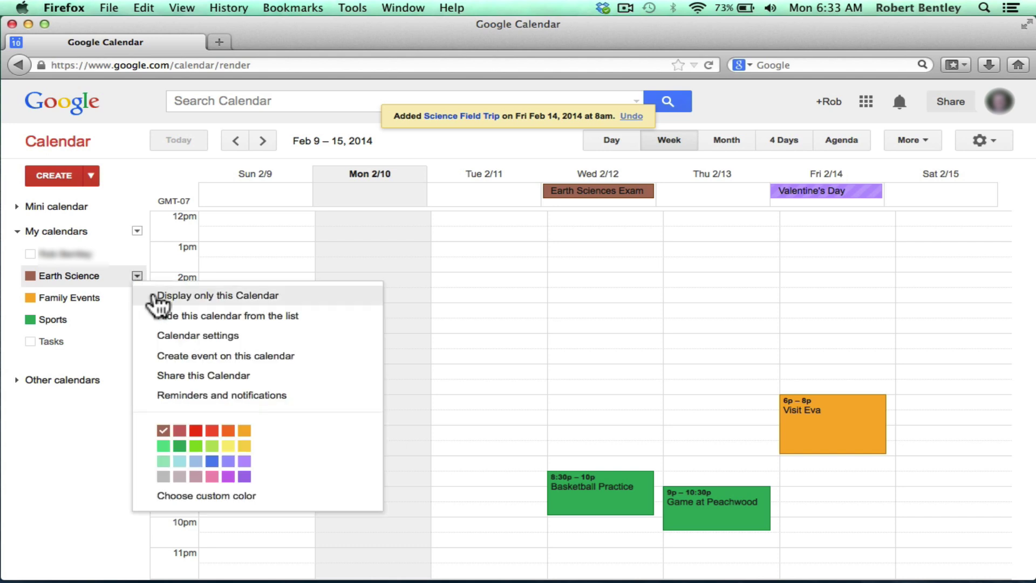
Go to Earth Science calendar settings and select the full iframe embed code
left_click(183, 337)
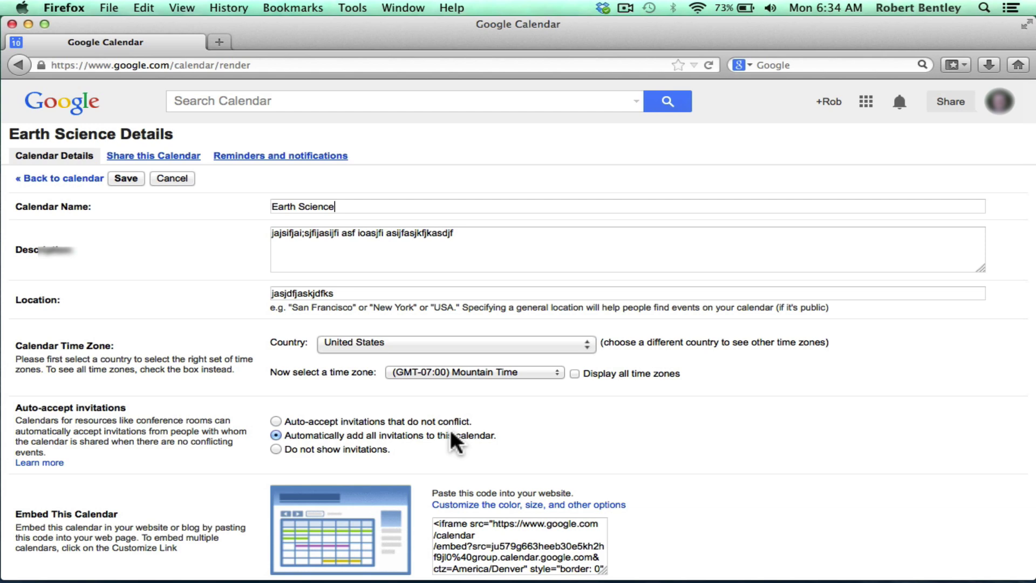
scroll(467, 438, "down", 5)
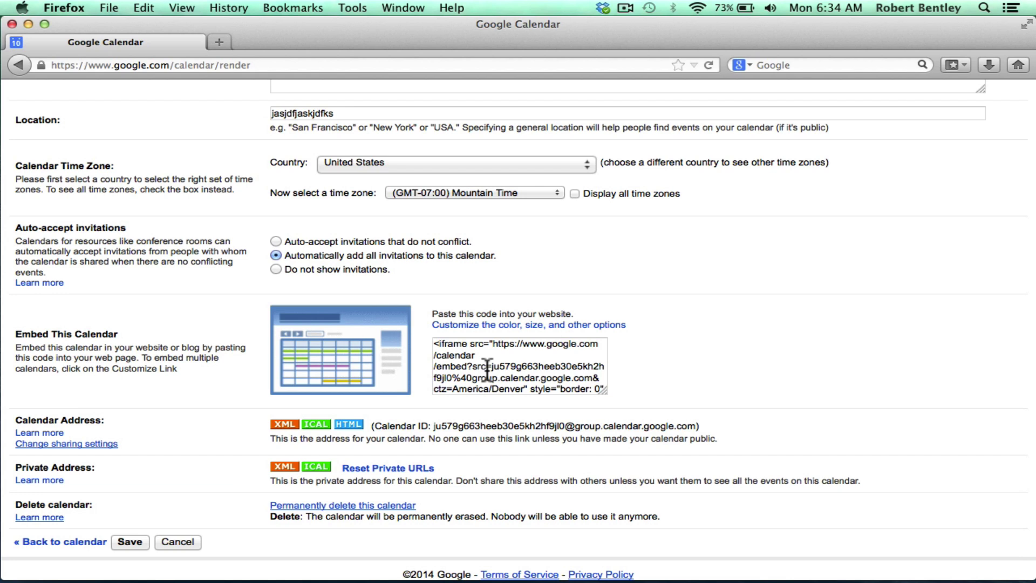
left_click(458, 371)
left_click(540, 357)
left_click_drag(435, 344, 569, 372)
left_click(627, 348)
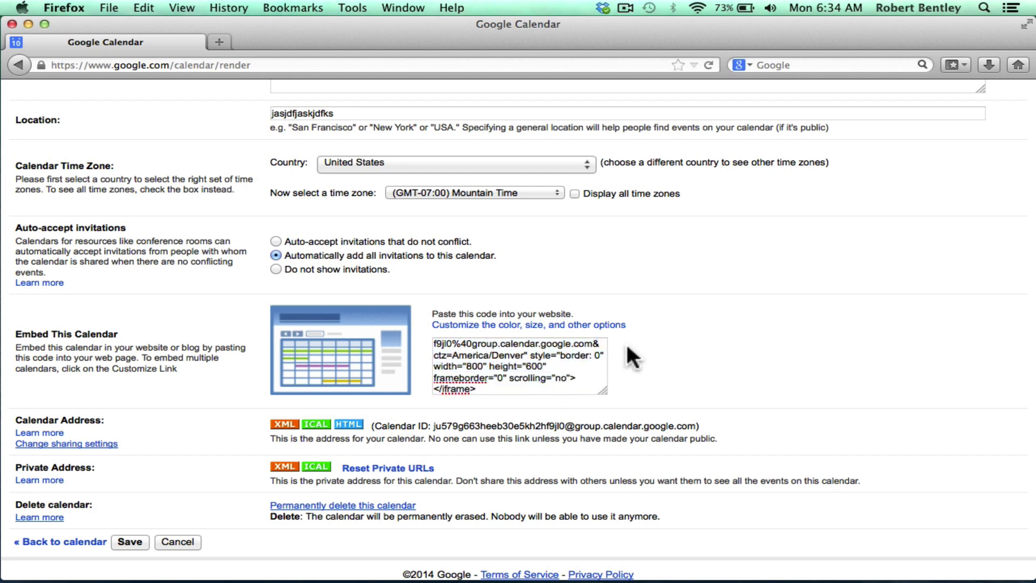
double_click(481, 355)
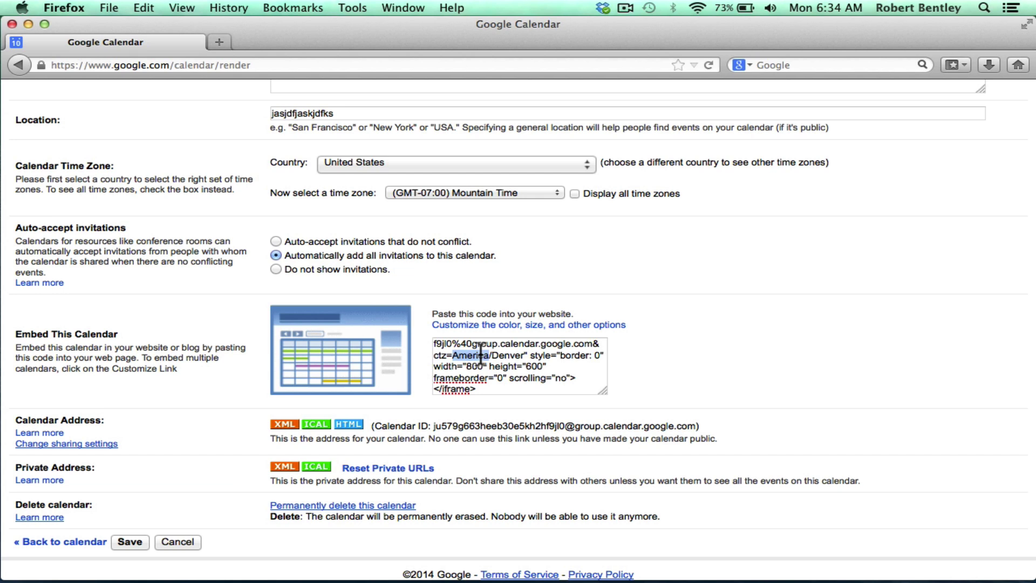
triple_click(481, 355)
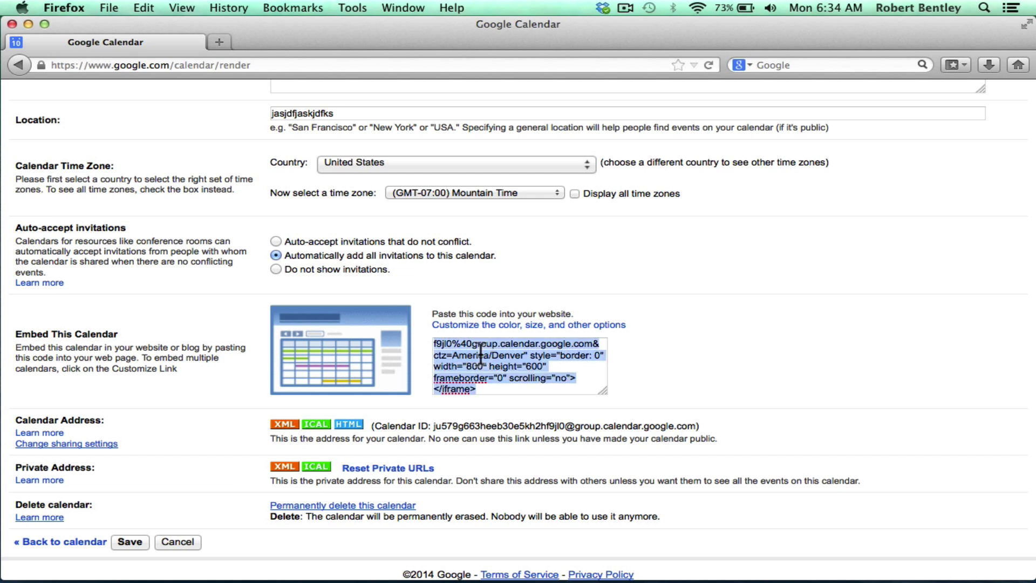
Load Weebly in a new Firefox tab, add a my.uen tab, then return to the Weebly editor
left_click(220, 42)
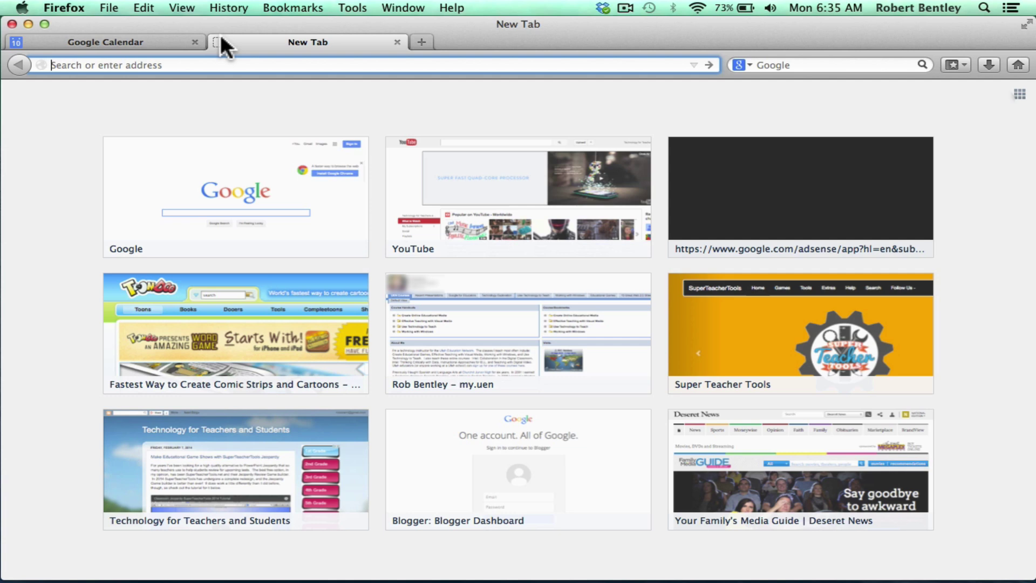
type("we")
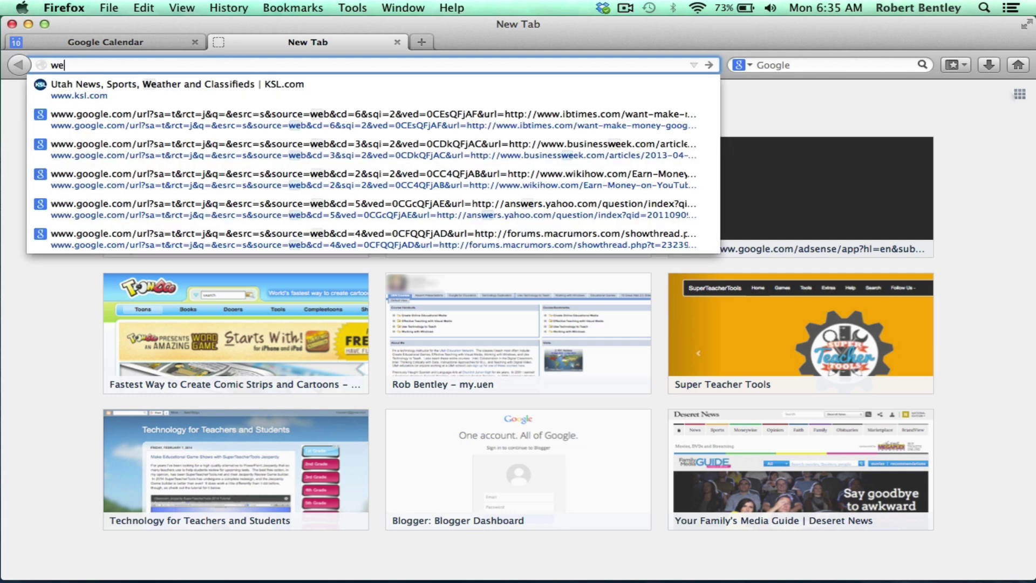
type("ebly")
key("Return")
key("super+t")
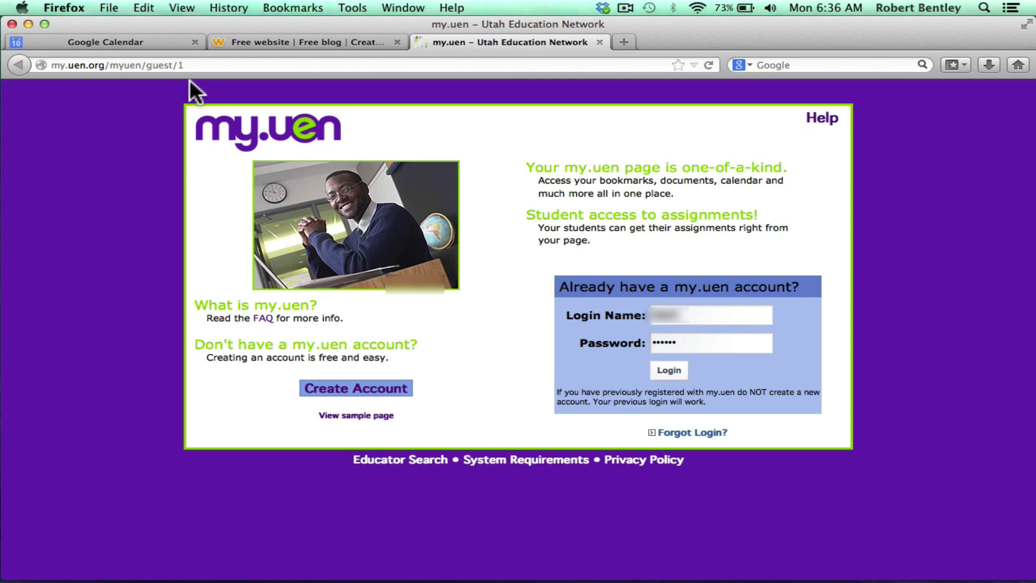
left_click(243, 41)
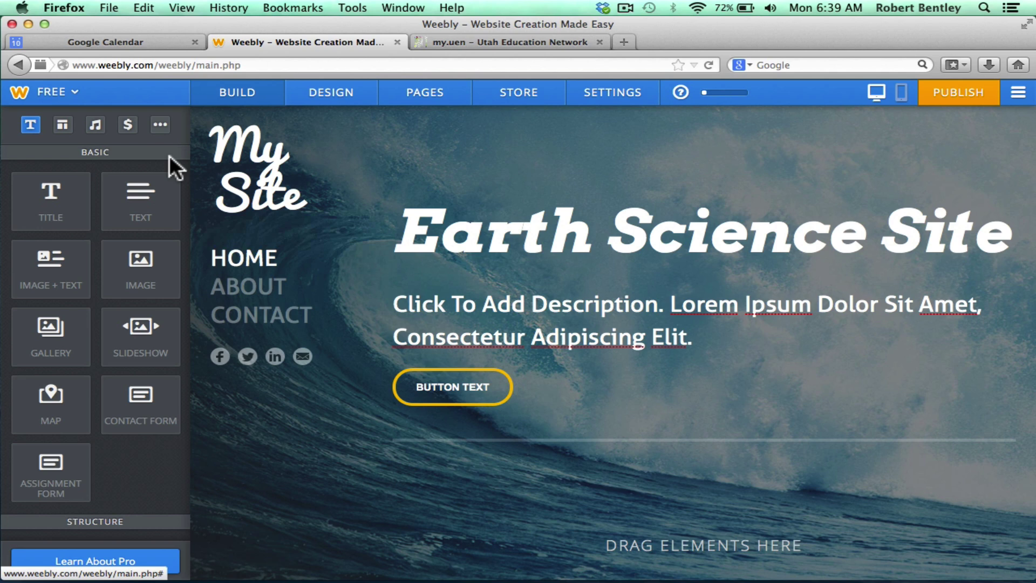
Scroll the Weebly Build sidebar down to the More group with the Embed Code element
scroll(104, 210, "down", 3)
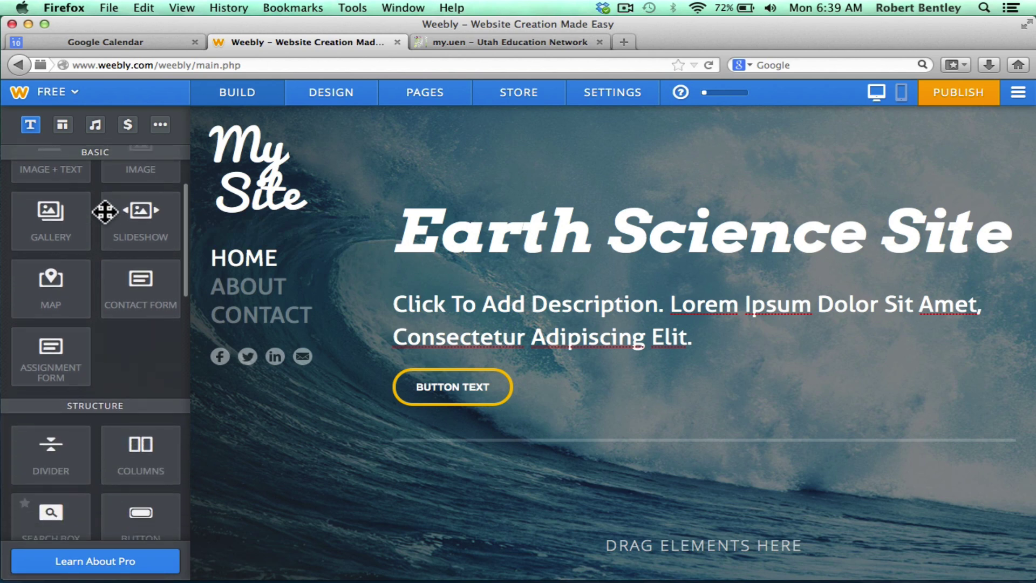
scroll(104, 212, "down", 10)
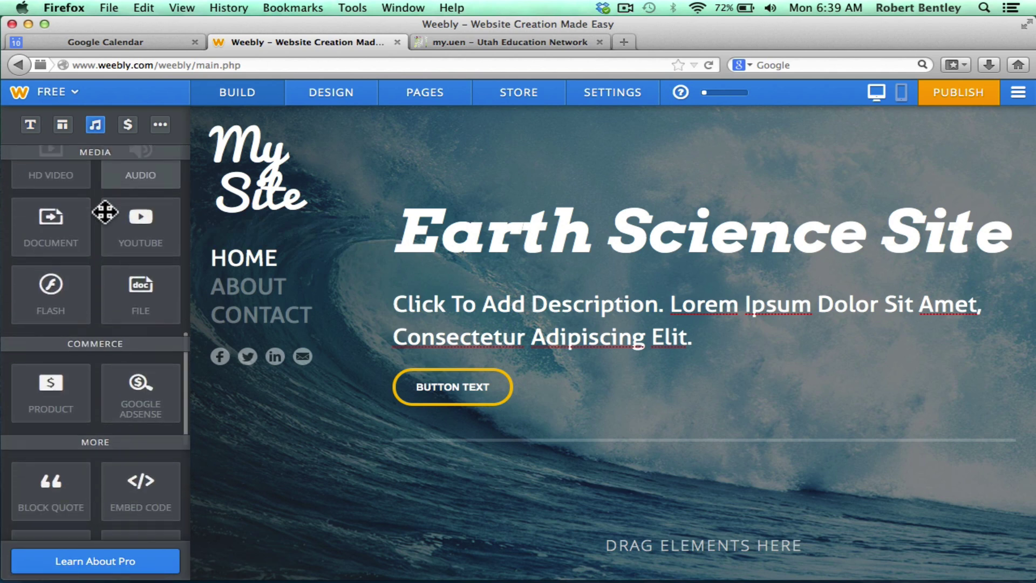
scroll(104, 213, "down", 6)
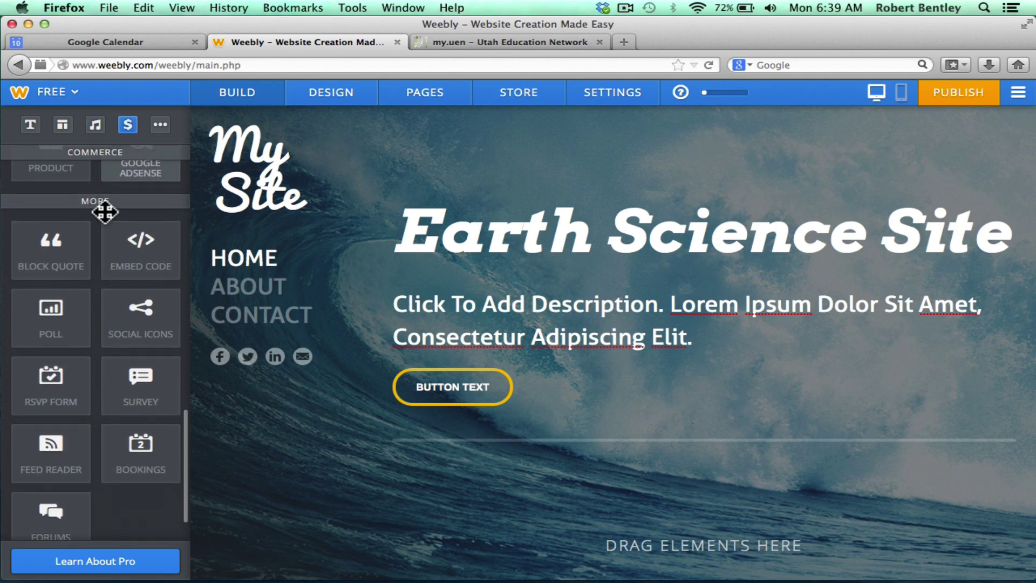
scroll(105, 209, "down", 1)
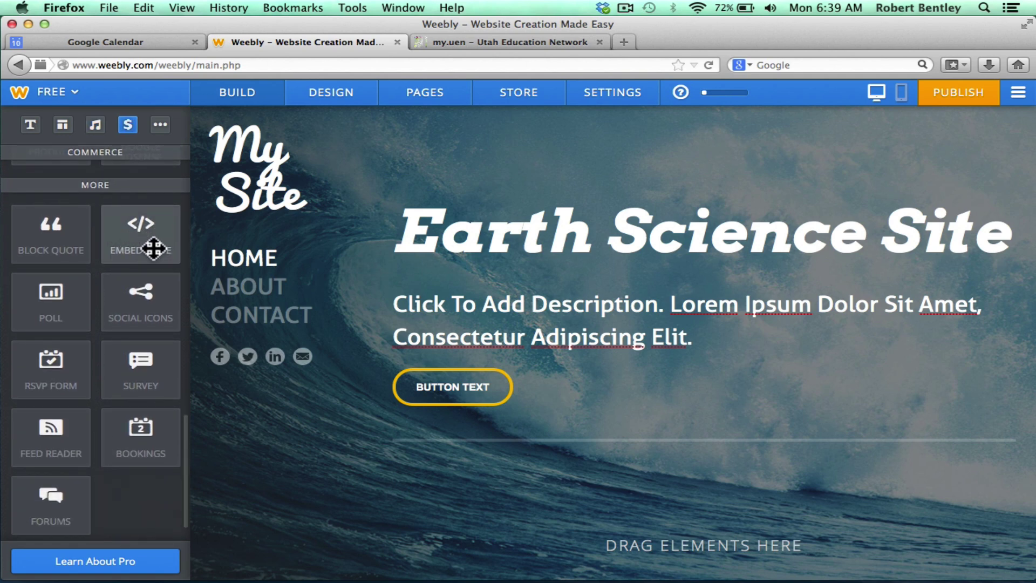
Place an Embed Code element below the header and paste the Google Calendar iframe code into it
left_click_drag(153, 248, 545, 524)
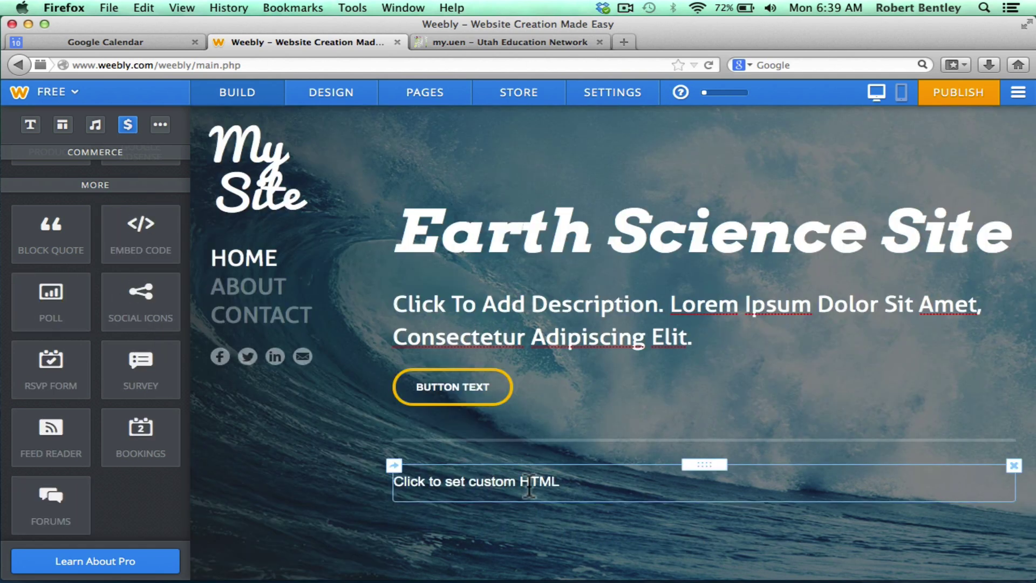
left_click(529, 486)
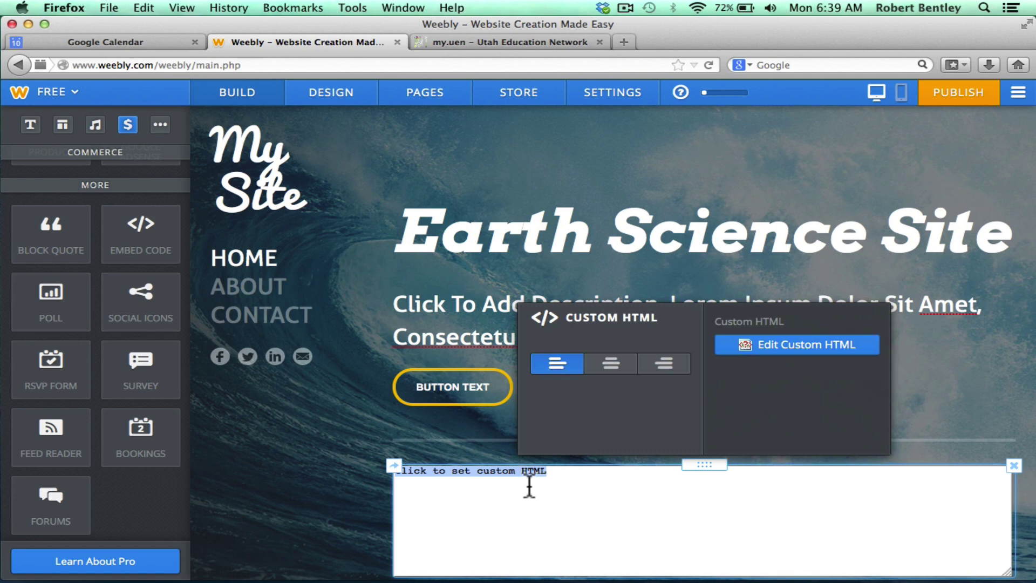
type("<iframe src=\"https://www.google.com/calendar/embed?src=ju579g663heeb30e5kh2hf9j10%40group.calendar.google.com&ctz=America/Denver\" style=\"border: 0\" width=\"800\" height=\"600\" frameborder=\"0\" scrolling=\"no\"></iframe>")
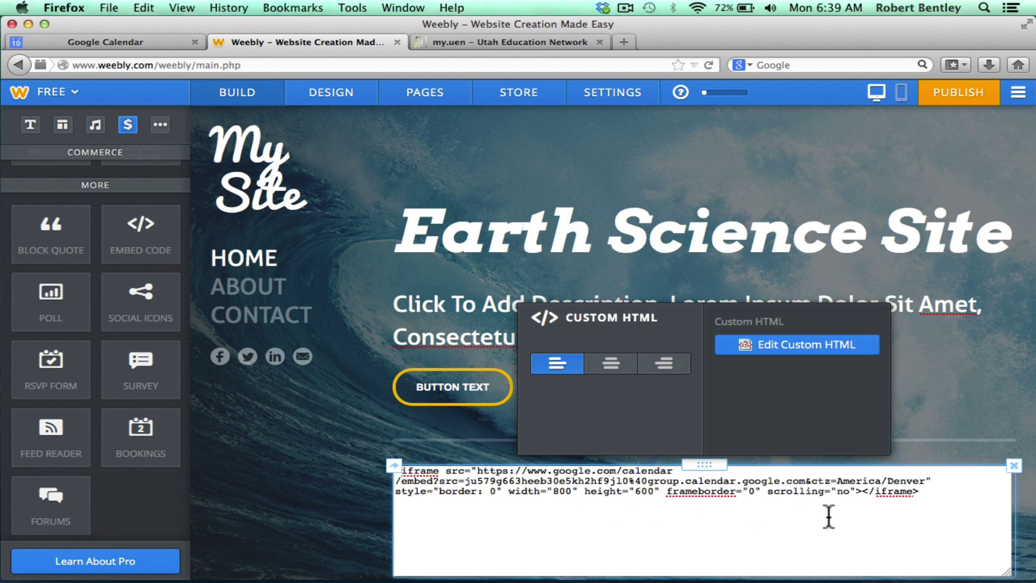
scroll(951, 448, "down", 3)
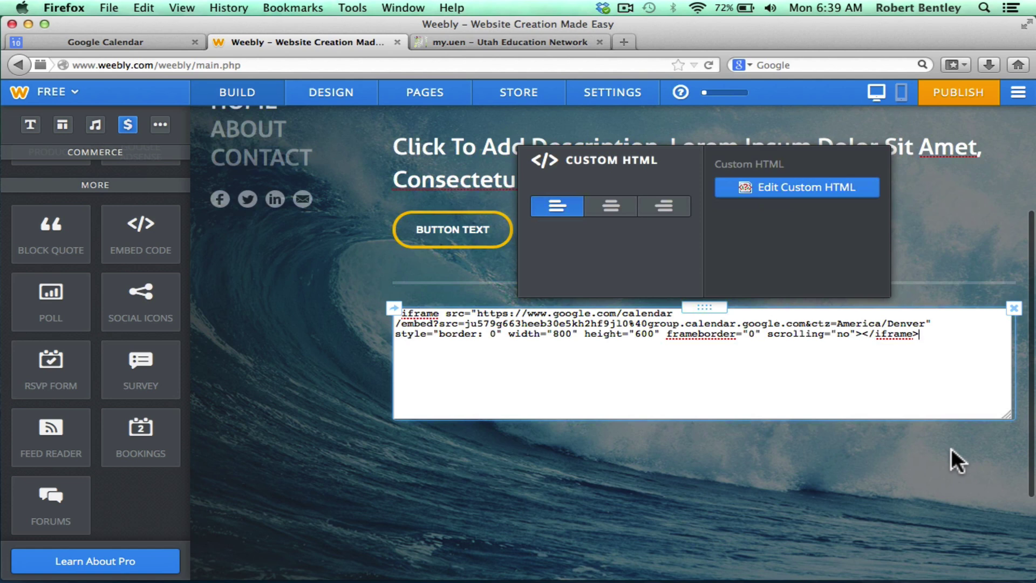
left_click(643, 504)
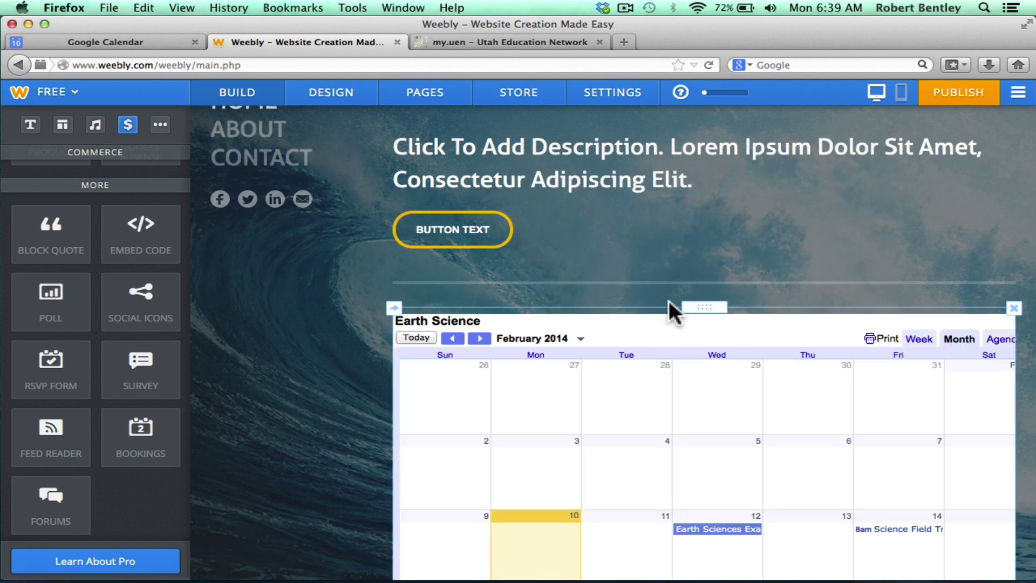
scroll(750, 378, "down", 5)
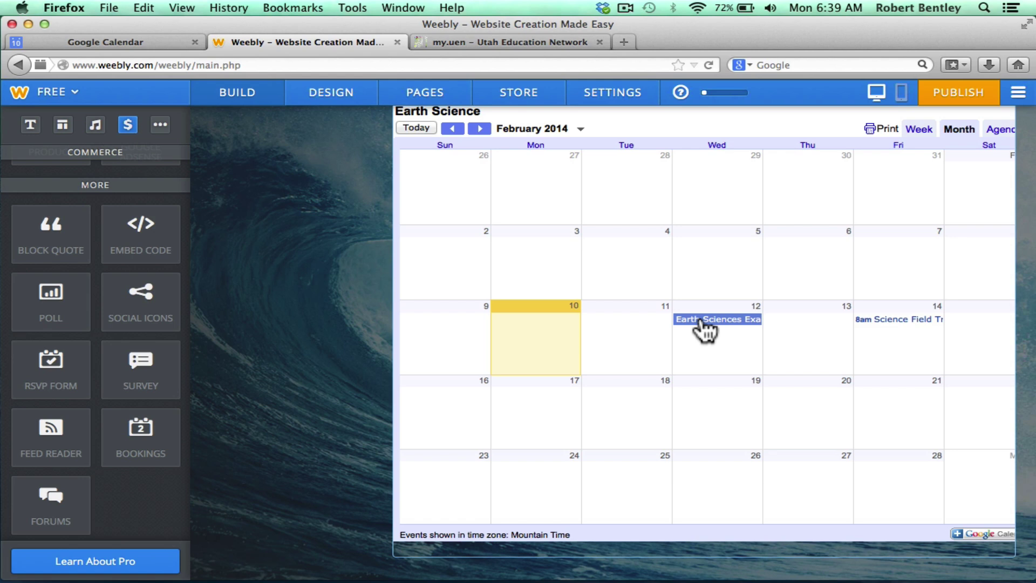
scroll(792, 437, "down", 3)
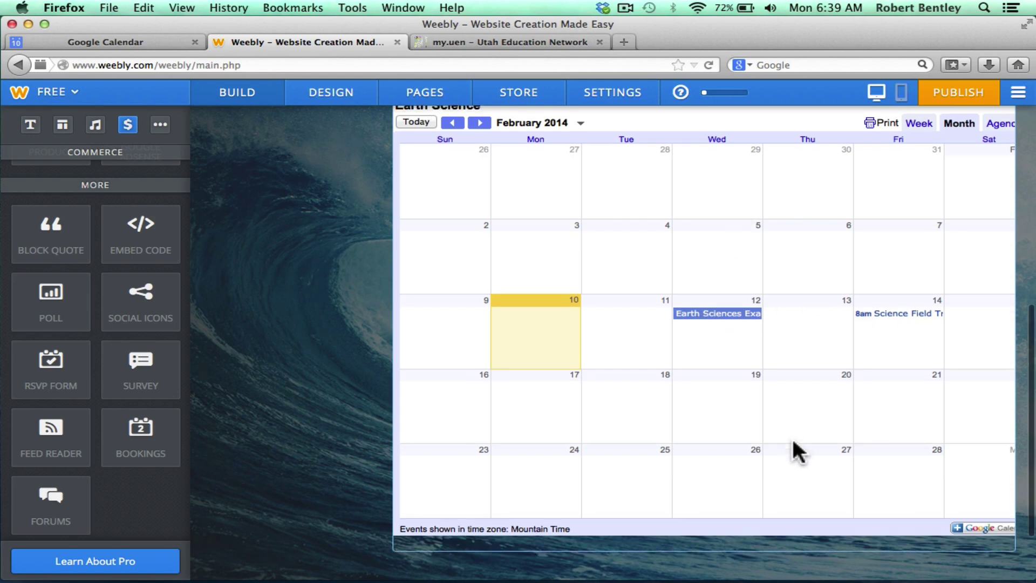
scroll(792, 436, "up", 5)
scroll(792, 436, "up", 4)
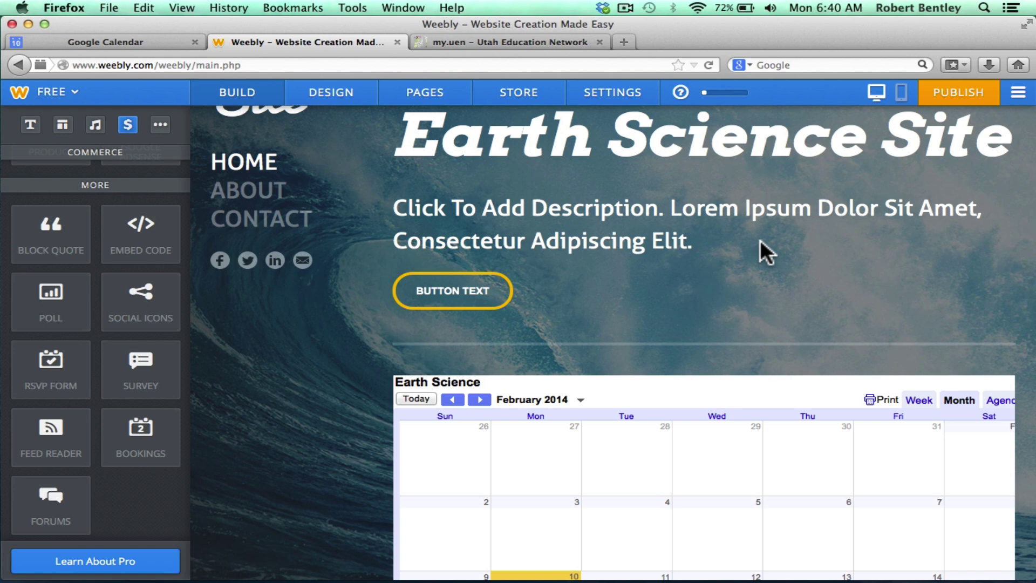
Switch to the my.uen tab and log in with the saved credentials
left_click(487, 41)
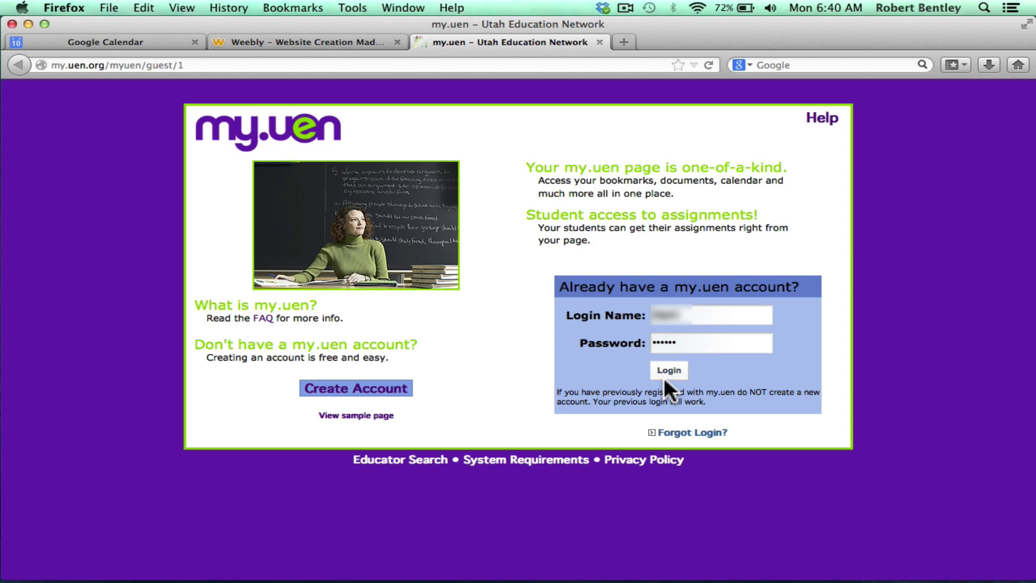
left_click(669, 370)
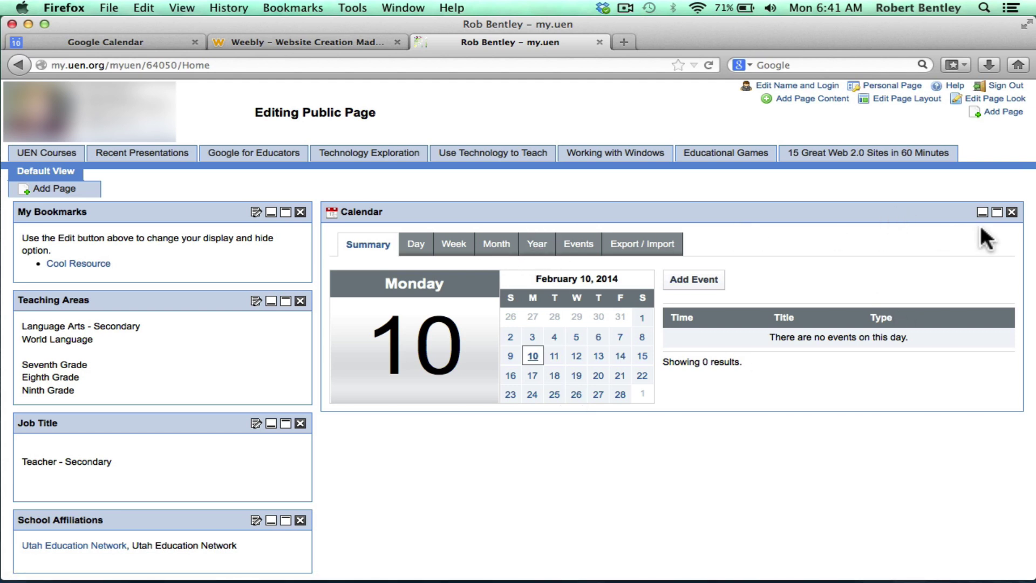
Replace the old Calendar portlet with a Parent Notes portlet from Messages
left_click(1012, 212)
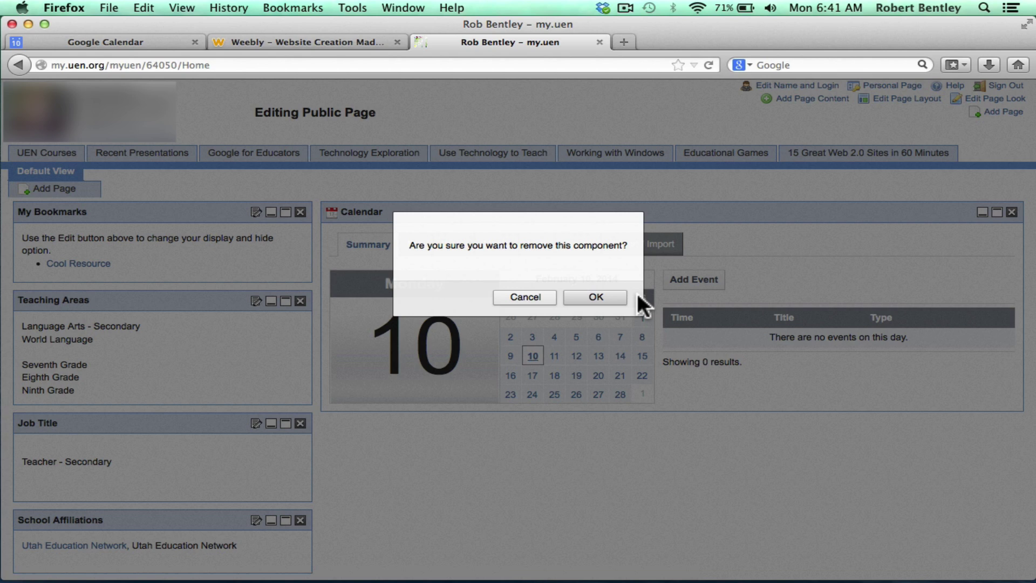
left_click(594, 298)
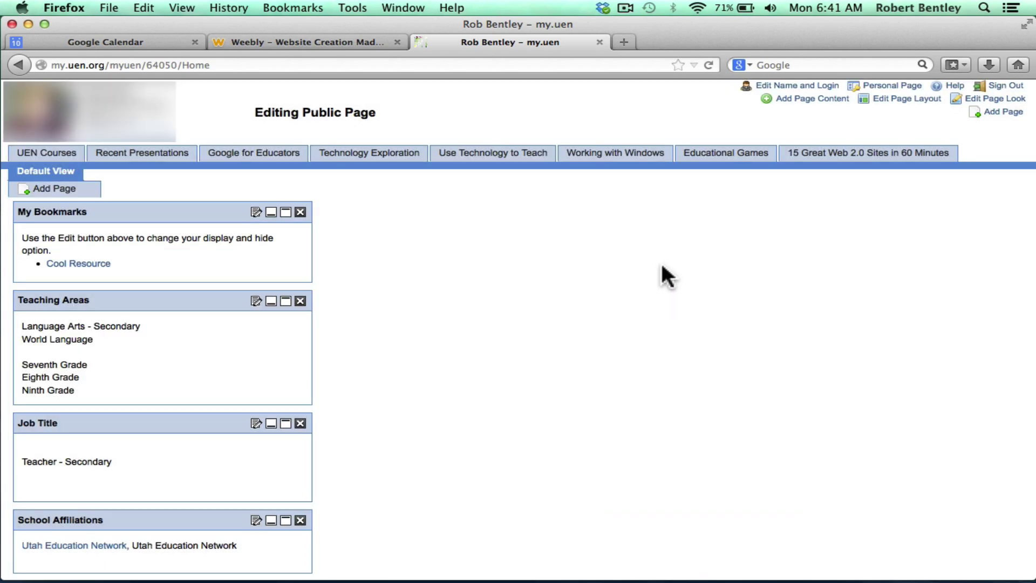
left_click(805, 102)
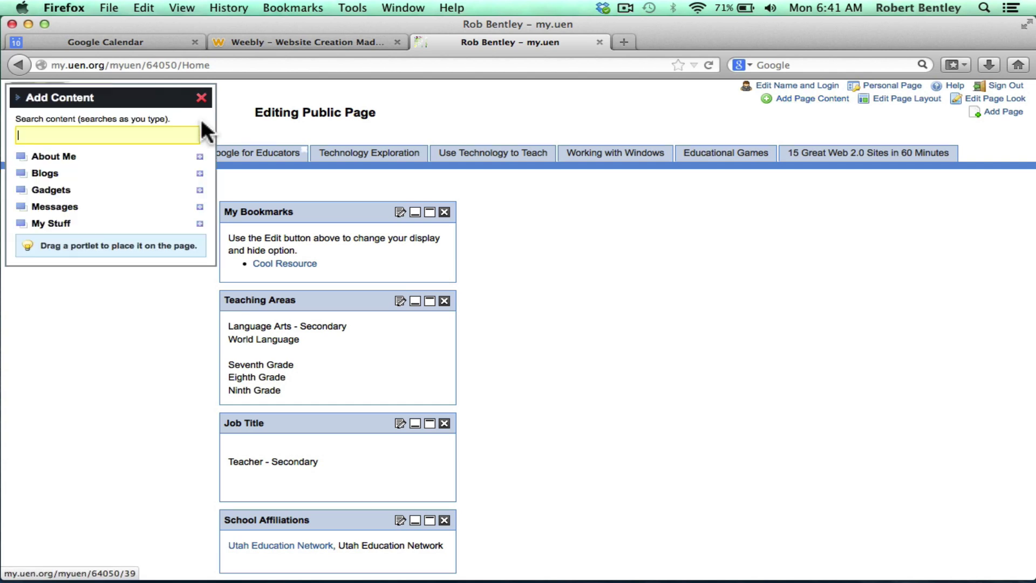
left_click(57, 207)
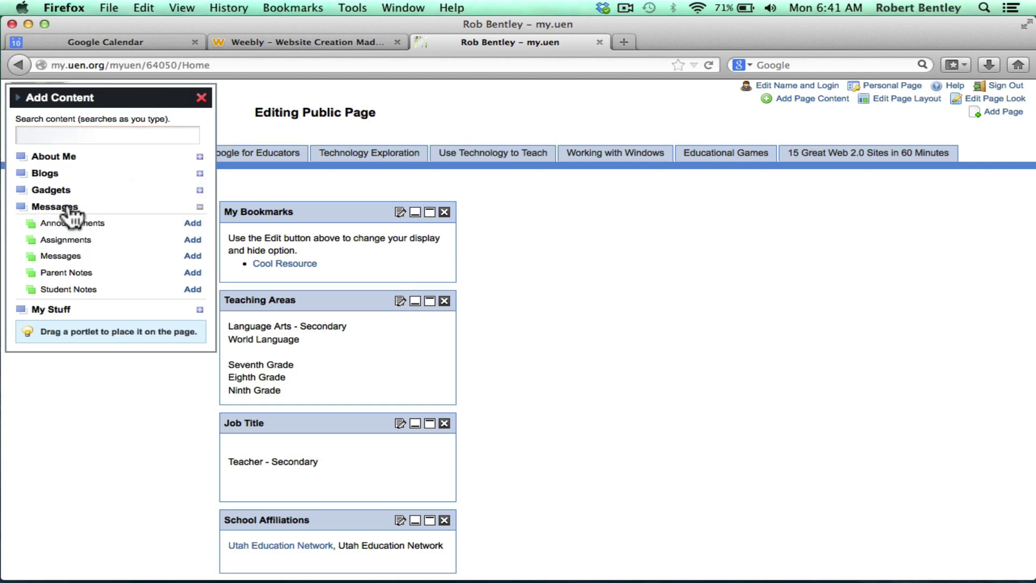
left_click(192, 273)
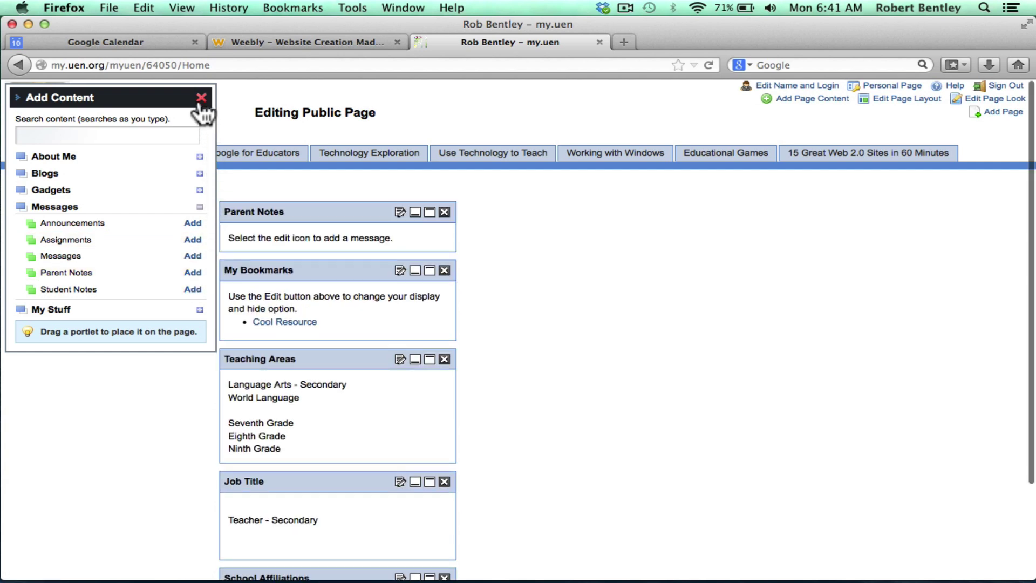
left_click(202, 98)
Move the Parent Notes portlet to the right column and retitle it Calendar
left_click_drag(164, 206, 604, 252)
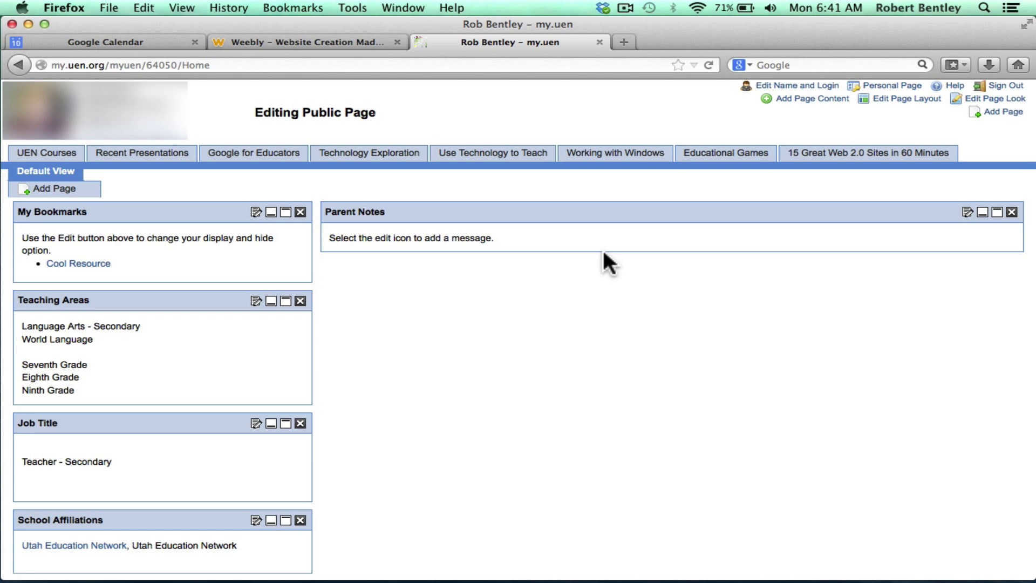
left_click(374, 216)
left_click_drag(395, 214, 301, 212)
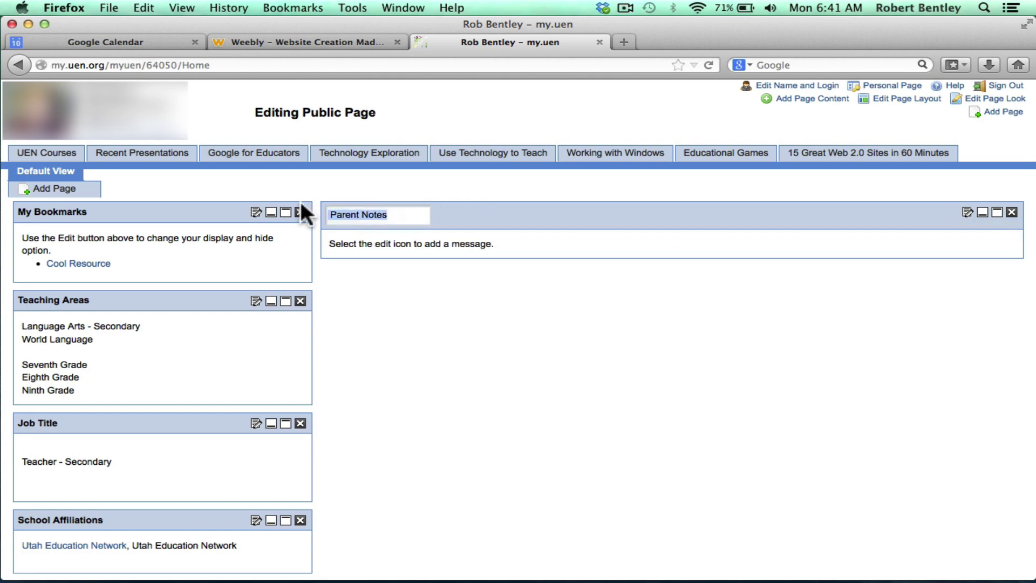
type("Calenda")
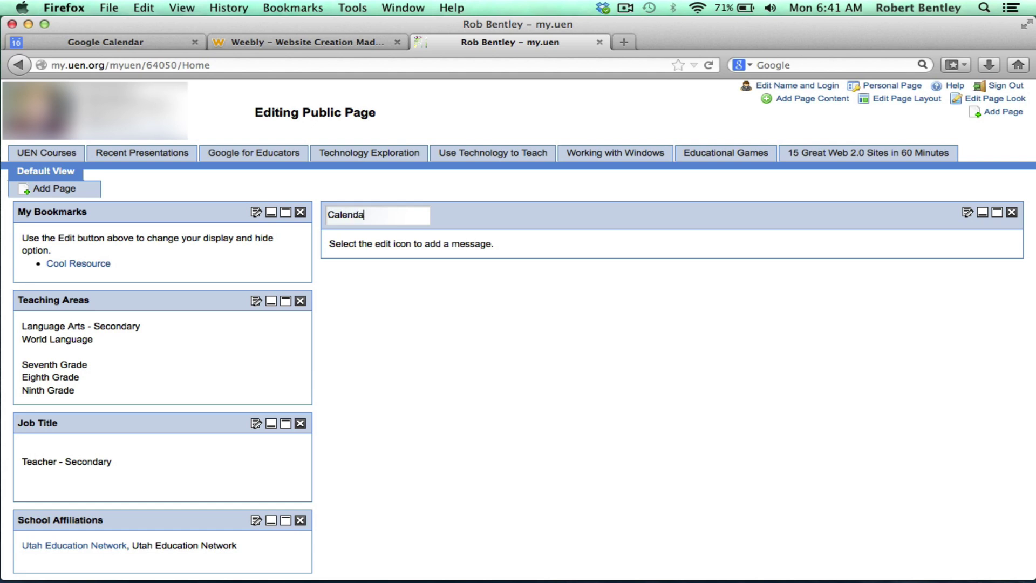
type("r")
key("Return")
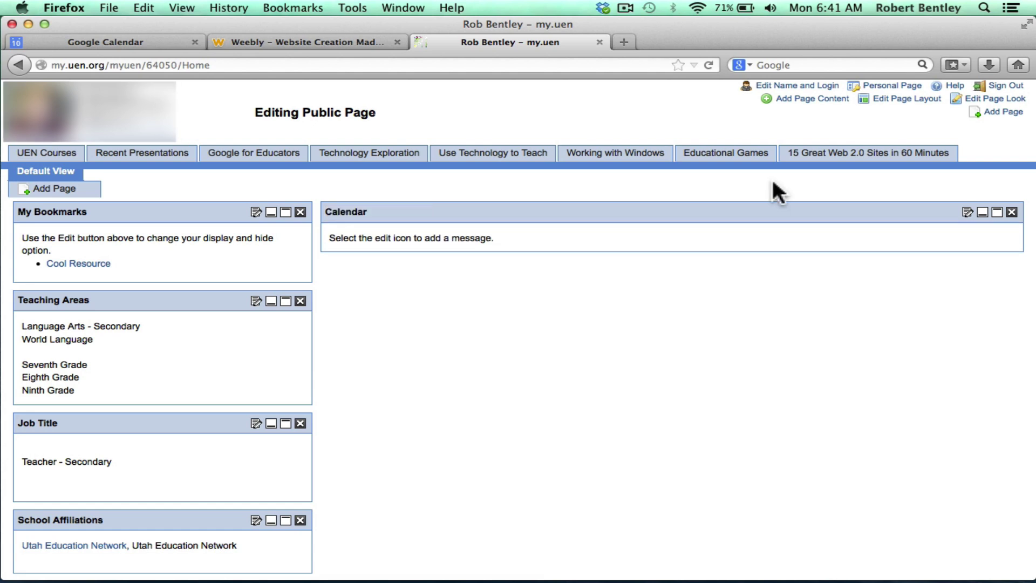
Paste the Earth Science embed code into the portlet's HTML source, then update and save
left_click(967, 212)
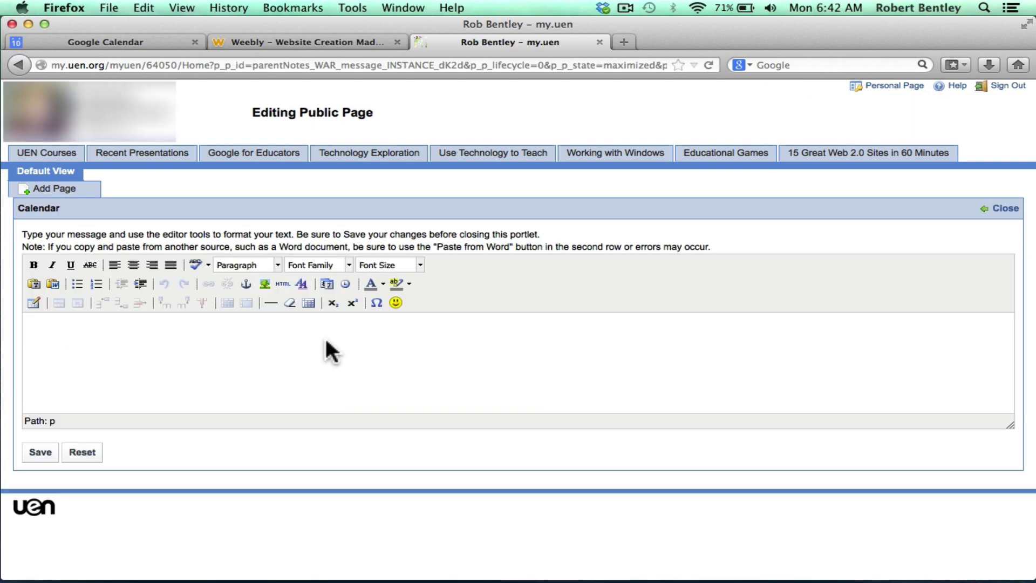
key("super+v")
key("super+z")
left_click(281, 286)
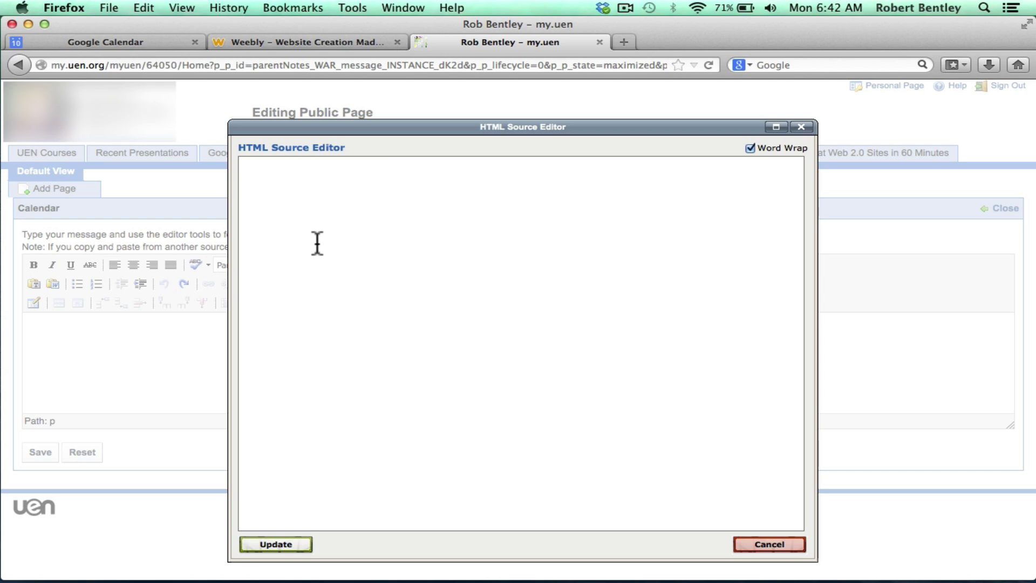
type("<iframe src=\"https://www.google.com/calendar/embed?src=ju579g663heeb30e5kh2hf9j10%40group.calendar.google.com&ctz=America/Denver\" style=\"border: 0\" width=\"800\" height=\"600\" frameborder=\"0\" scrolling=\"no\"></iframe>")
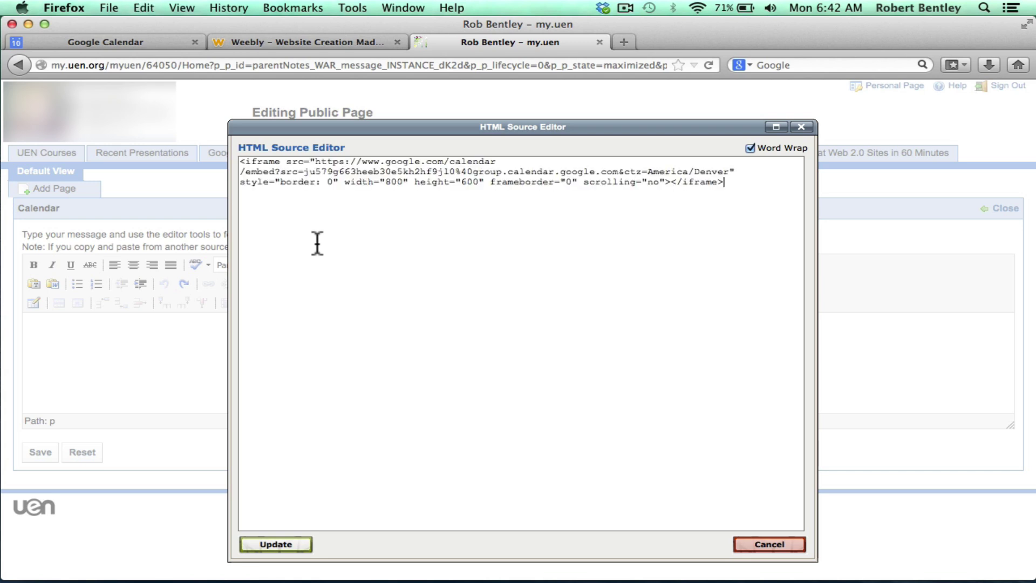
left_click(275, 545)
left_click(41, 454)
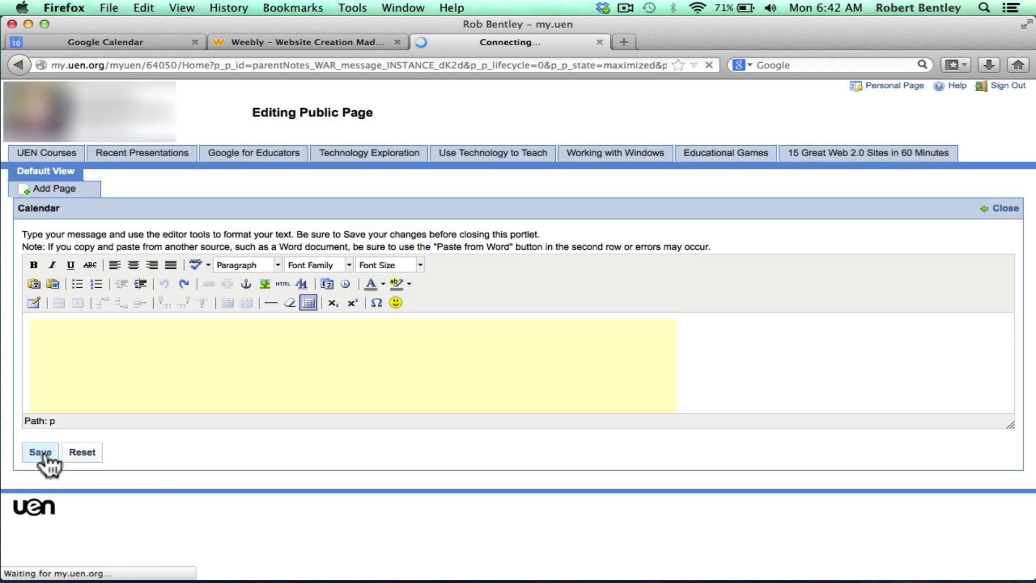
left_click(1003, 208)
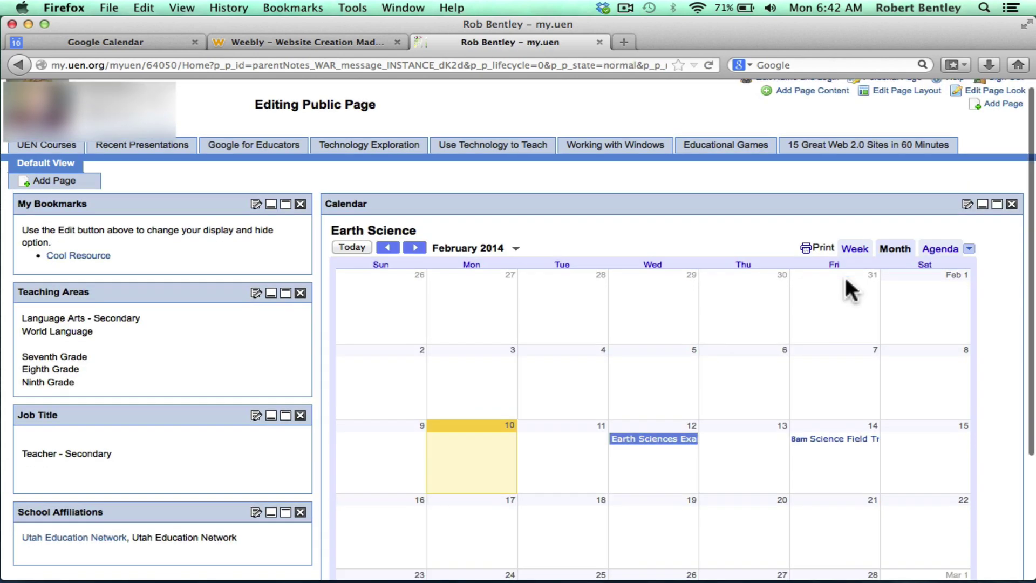
scroll(846, 277, "down", 3)
scroll(846, 277, "down", 2)
scroll(848, 288, "up", 5)
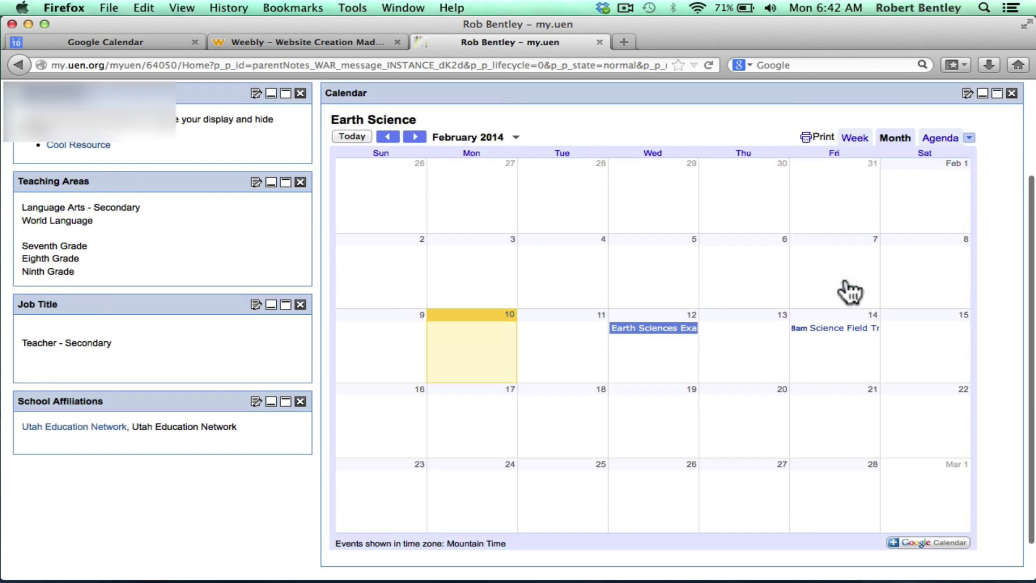